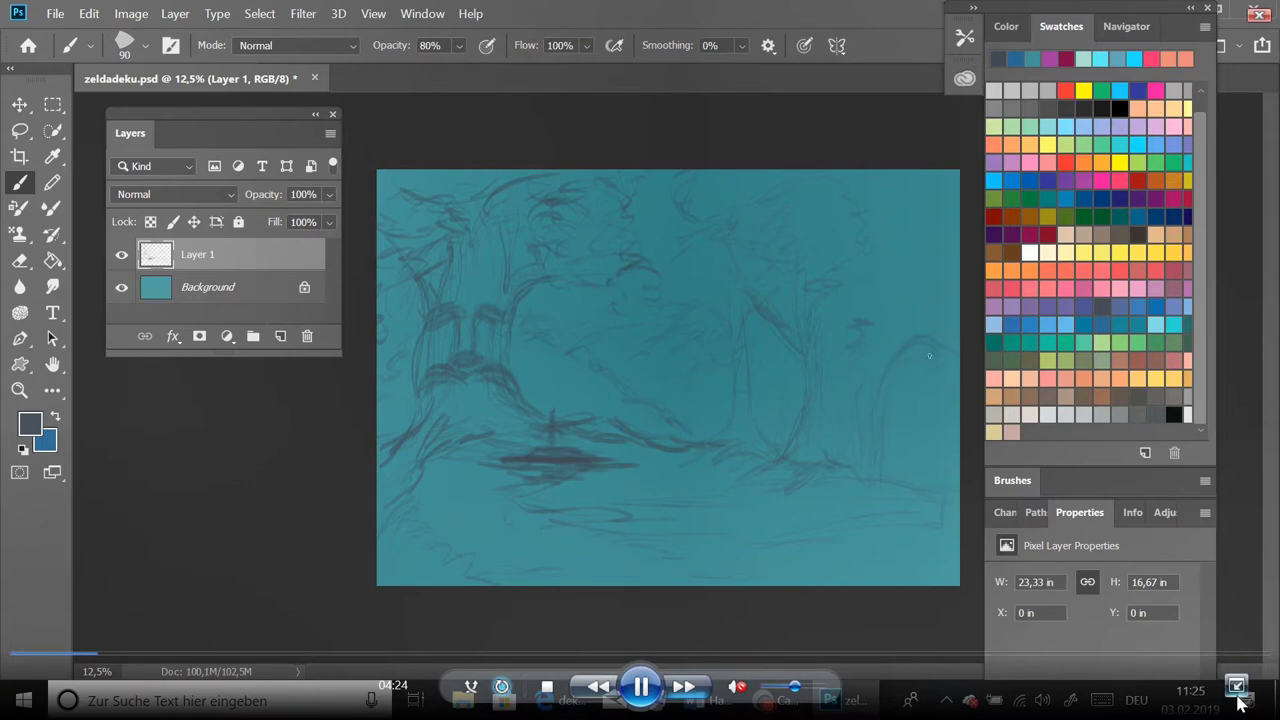
# Sketch the outer edge of the cave arch and rough grass strokes in the canvas's lower-right corner, and dismiss the scratch disk error
pyautogui.moveTo(948, 368); pyautogui.dragTo(934, 492)
pyautogui.moveTo(946, 566); pyautogui.dragTo(925, 575)
pyautogui.click(941, 460)
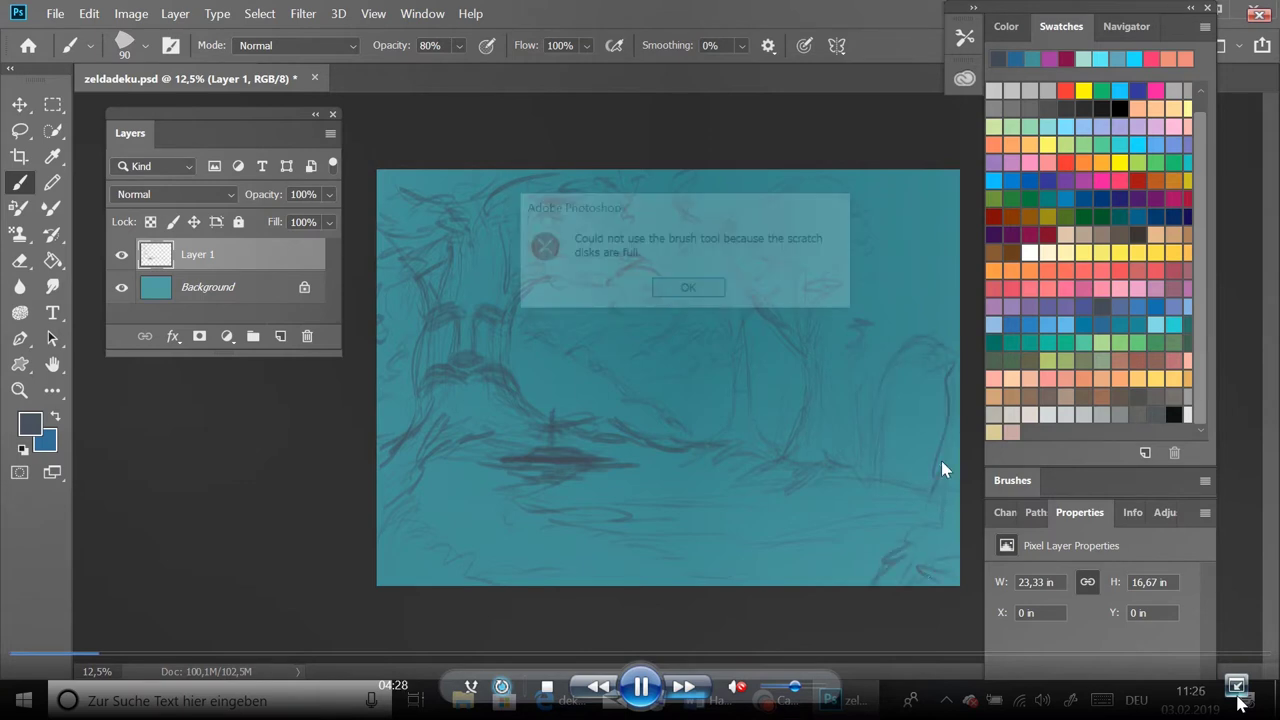
pyautogui.press('Return')
pyautogui.click(772, 233)
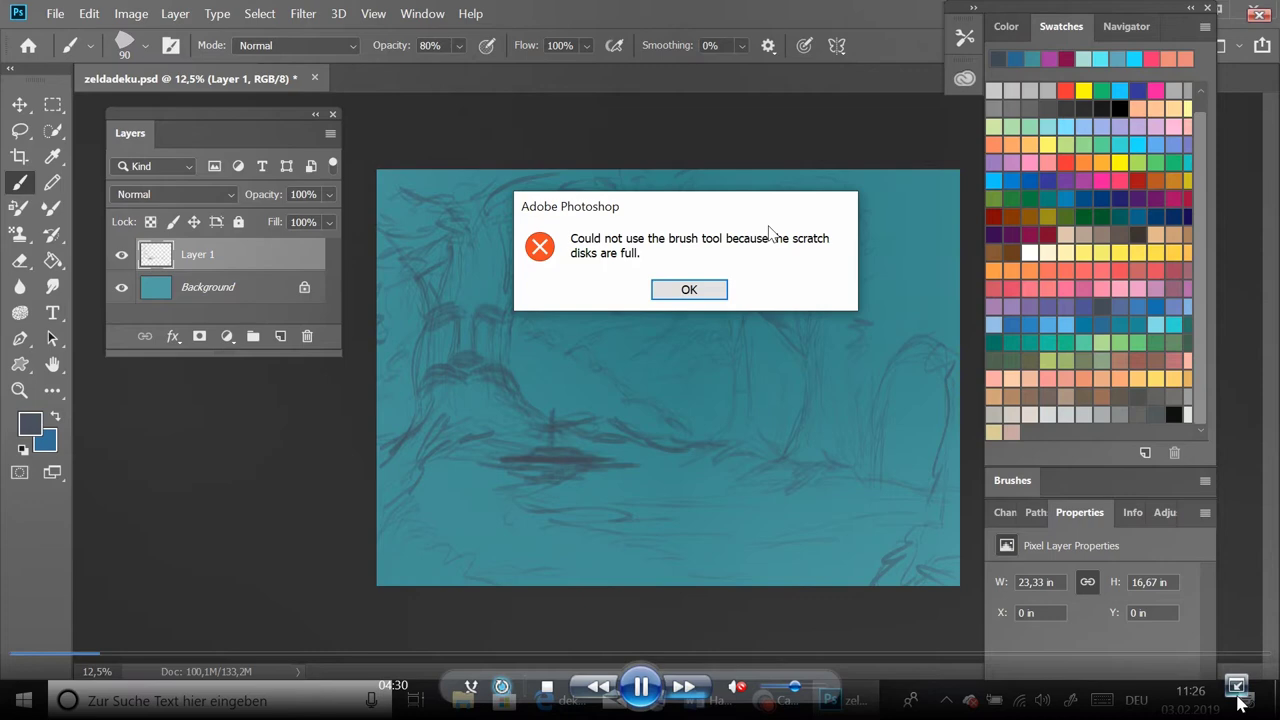
pyautogui.click(689, 289)
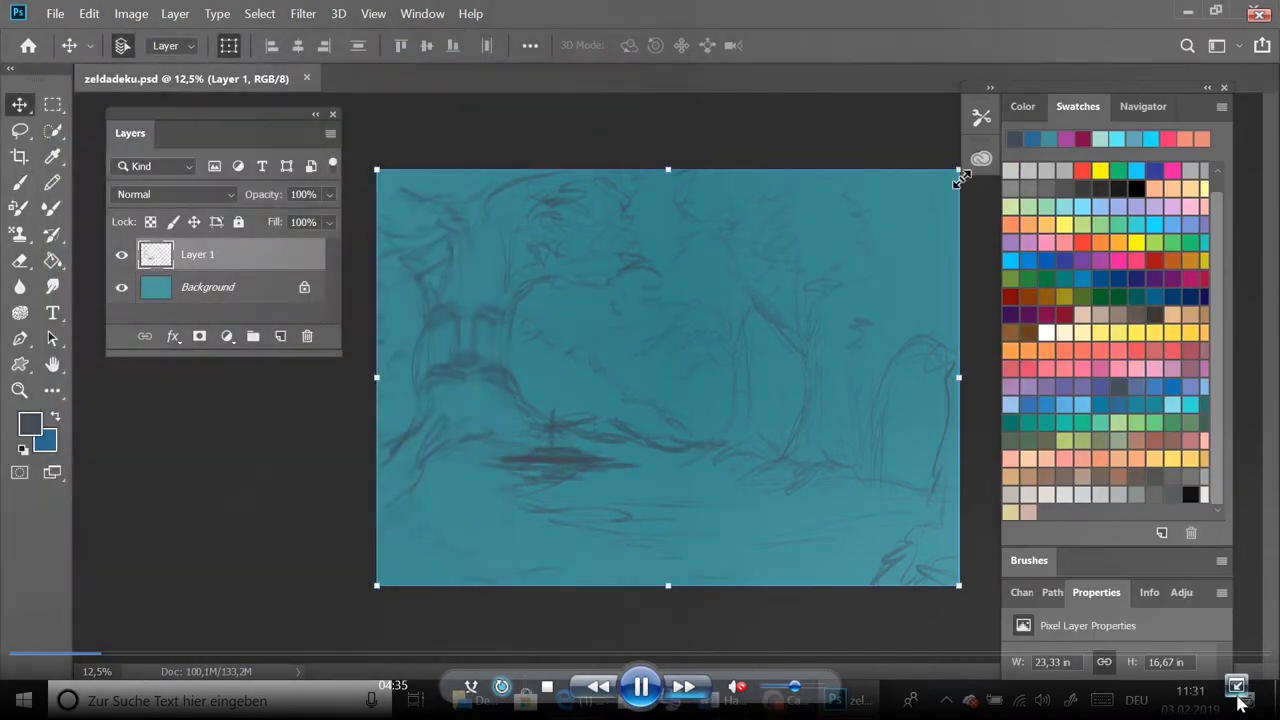
# Scale the sketch layer down and crop the canvas to 20.63 × 14.73 in, and return to the Brush tool
pyautogui.moveTo(960, 168); pyautogui.dragTo(924, 188)
pyautogui.press('c')
pyautogui.press('Return')
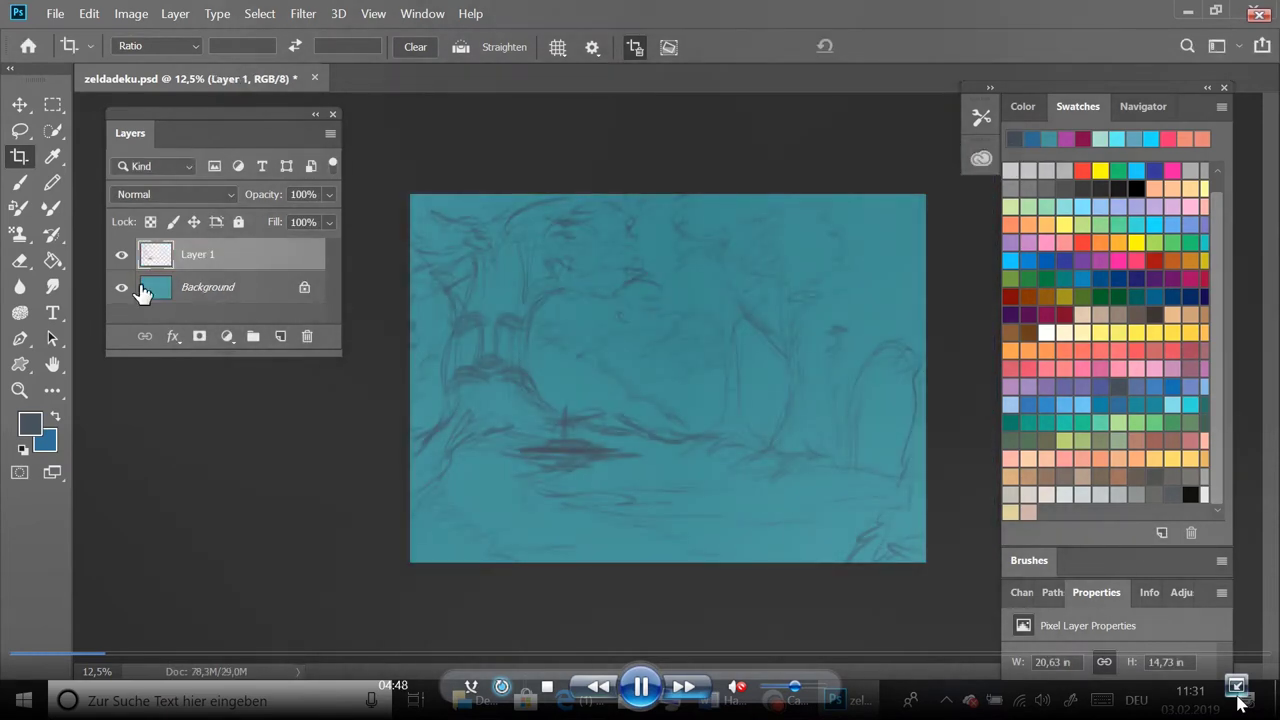
pyautogui.press('b')
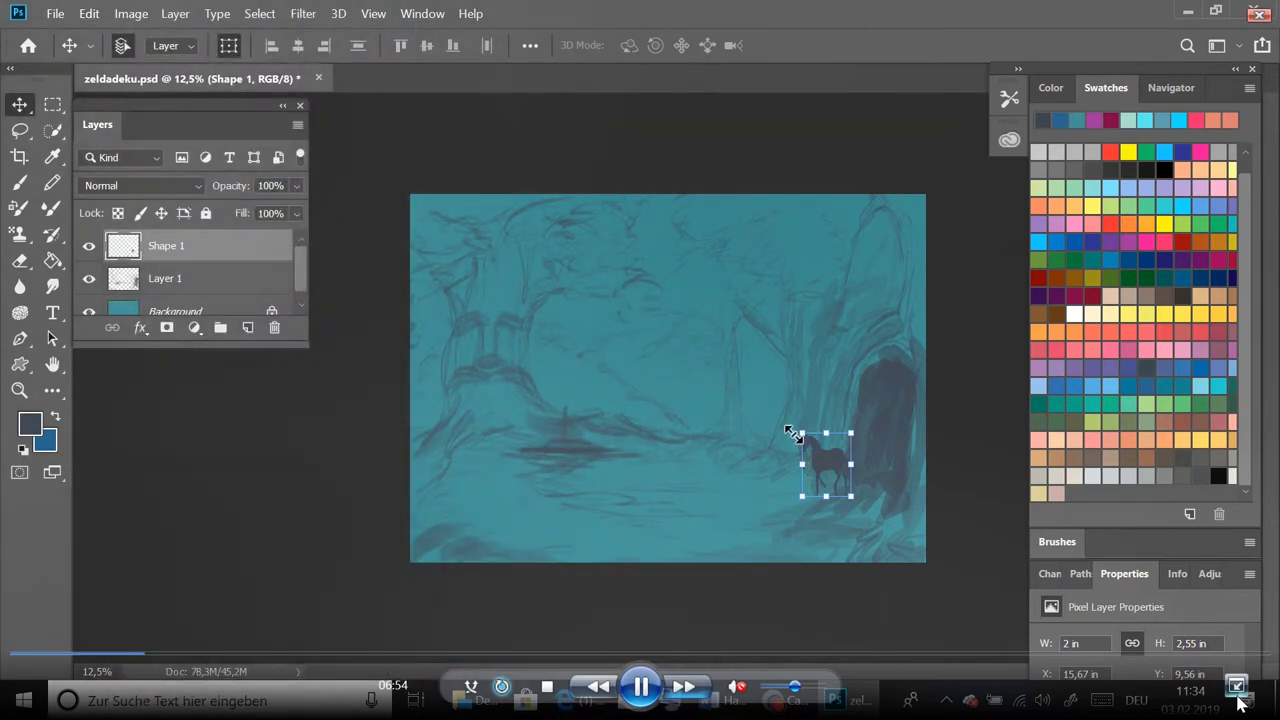
# Enlarge the horse silhouette, shift it closer to the cave entrance and warp its shape
pyautogui.moveTo(795, 435); pyautogui.dragTo(794, 423)
pyautogui.moveTo(838, 461); pyautogui.dragTo(862, 463)
pyautogui.click(825, 45)
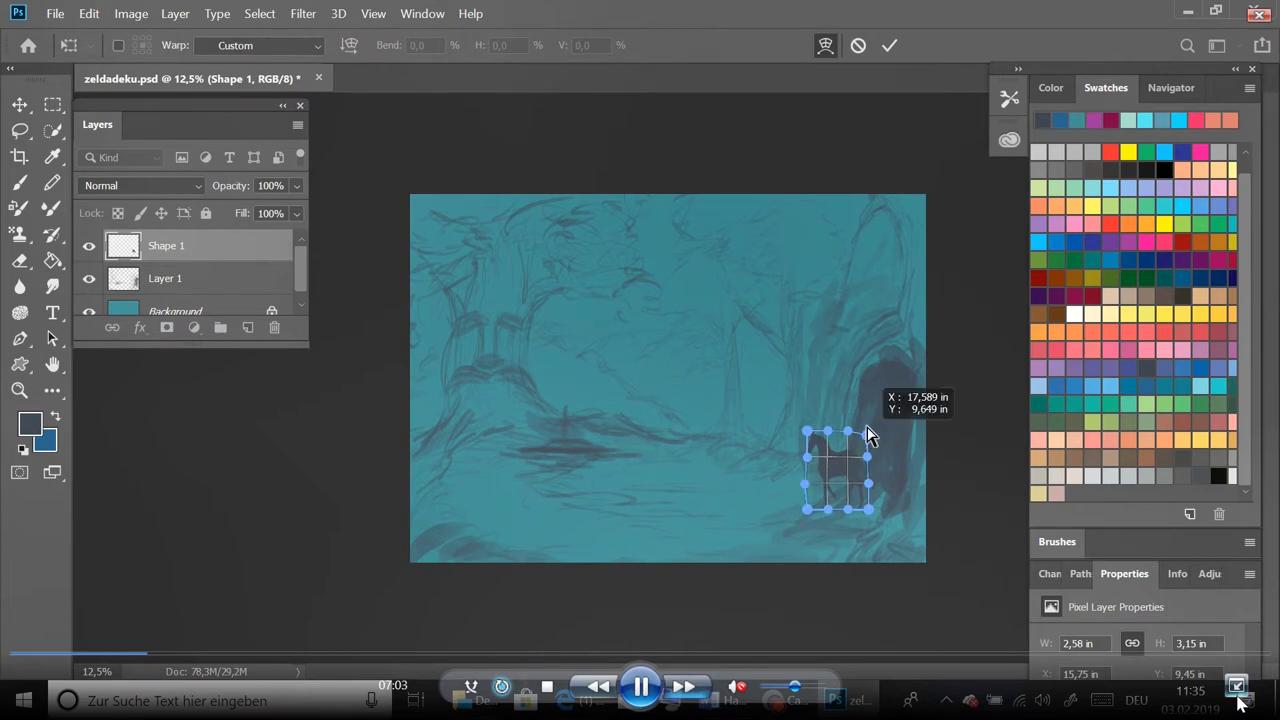
pyautogui.click(889, 45)
# Transform the horse silhouette to 82.49% of its size and rotate it 3.64°
pyautogui.click(89, 13)
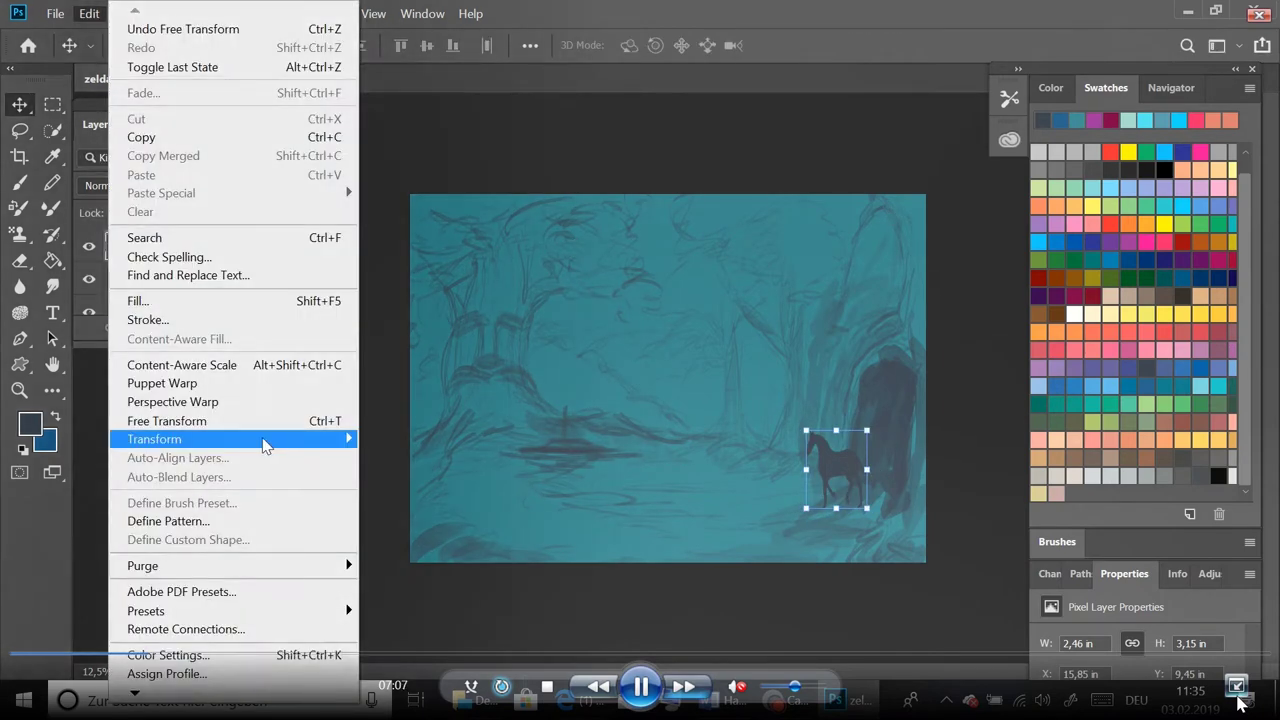
pyautogui.click(333, 430)
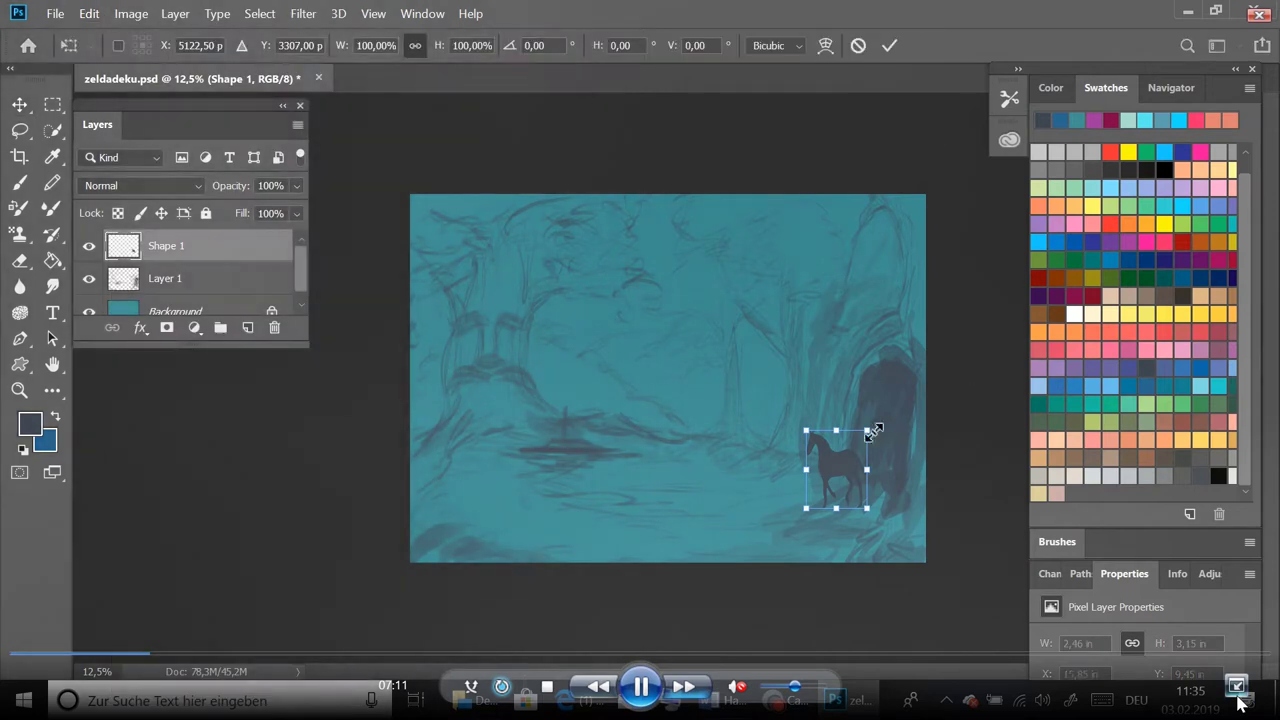
pyautogui.moveTo(867, 431)
pyautogui.mouseDown()
pyautogui.moveTo(855, 478)
pyautogui.moveTo(857, 434)
pyautogui.moveTo(851, 449)
pyautogui.moveTo(898, 428)
pyautogui.moveTo(862, 448)
pyautogui.mouseUp()
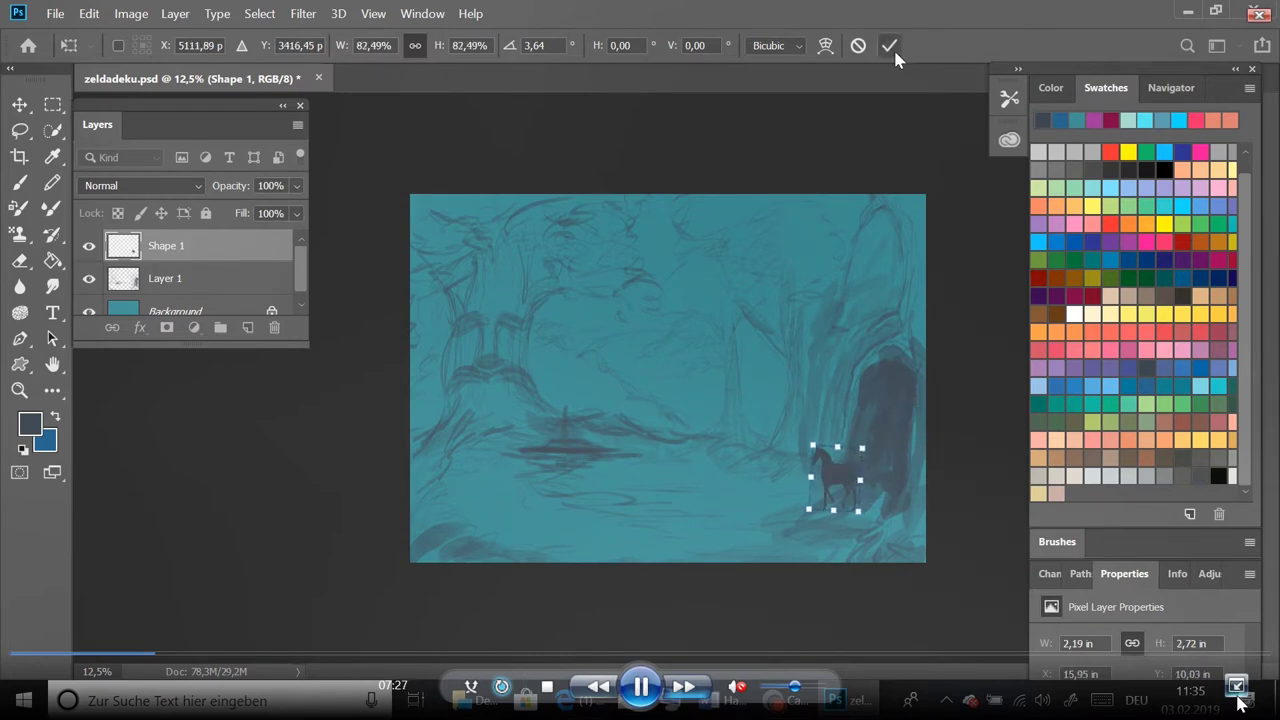
pyautogui.click(889, 45)
# Add a new layer above the horse and paint the rider with a 48 px brush at 80% opacity
pyautogui.click(200, 246)
pyautogui.click(247, 327)
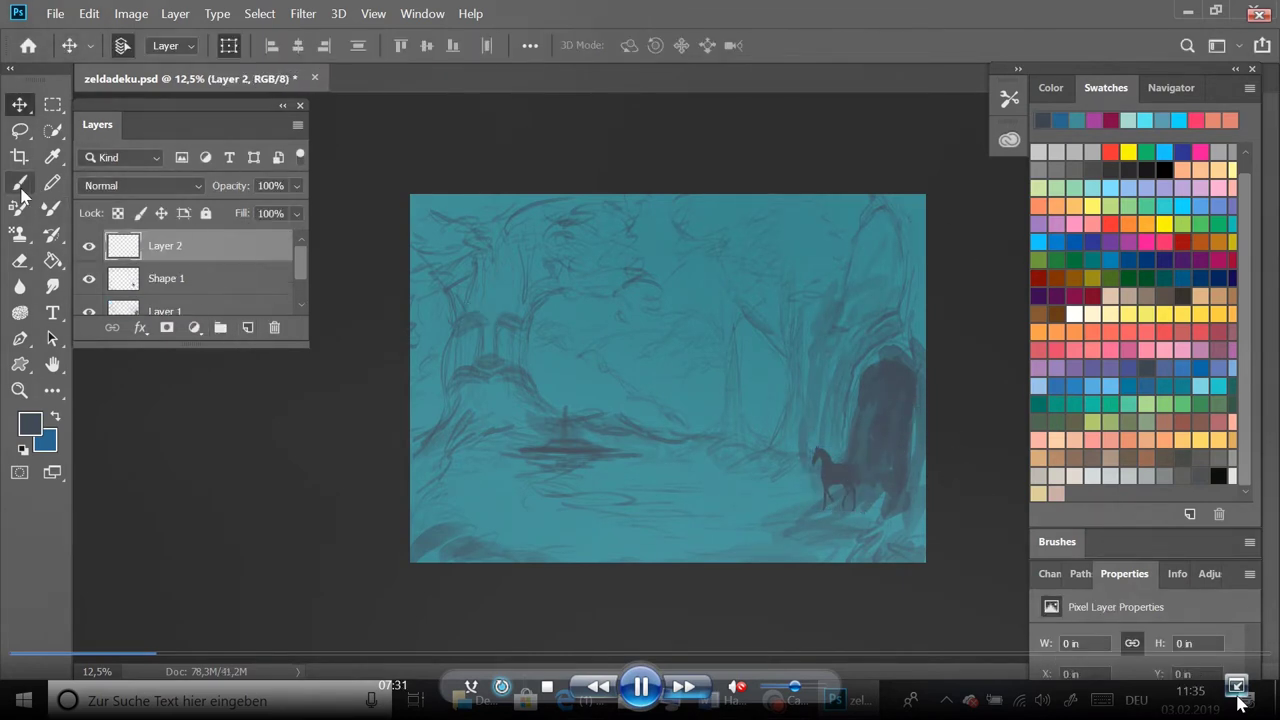
pyautogui.click(19, 183)
pyautogui.click(140, 46)
pyautogui.click(455, 140)
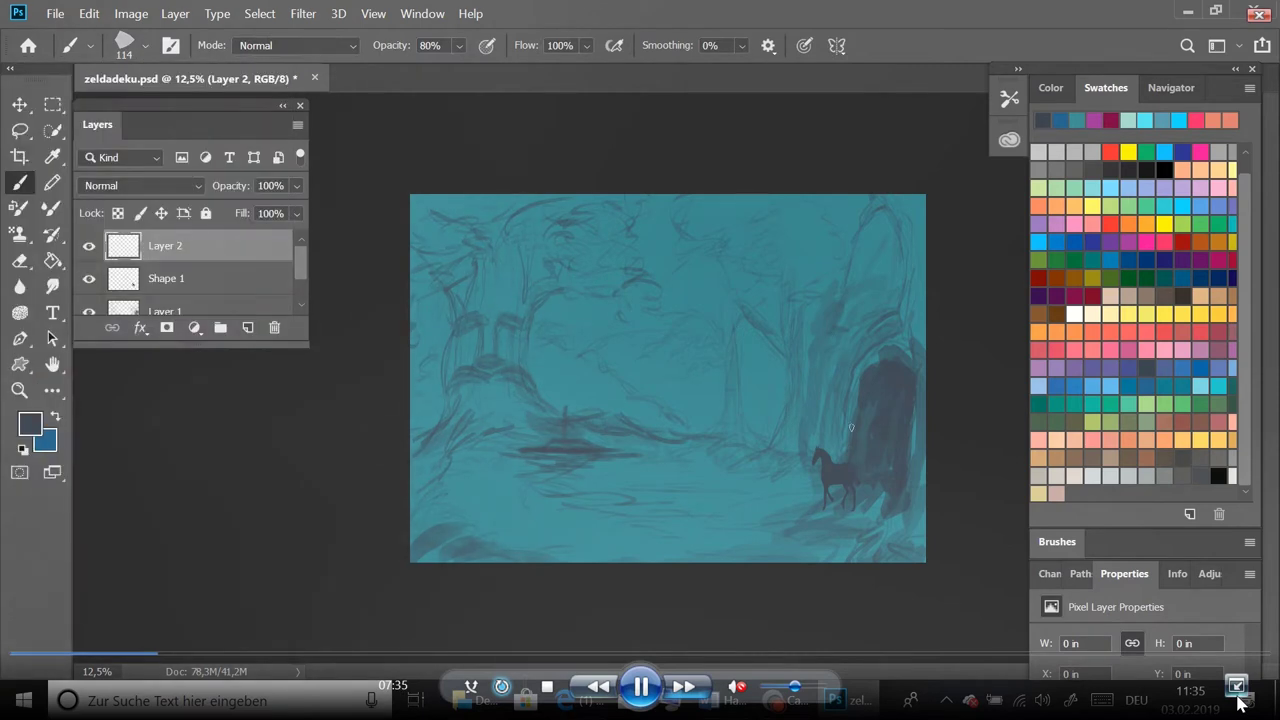
pyautogui.click(140, 46)
pyautogui.moveTo(185, 100); pyautogui.dragTo(178, 100)
pyautogui.press('Return')
pyautogui.click(837, 440)
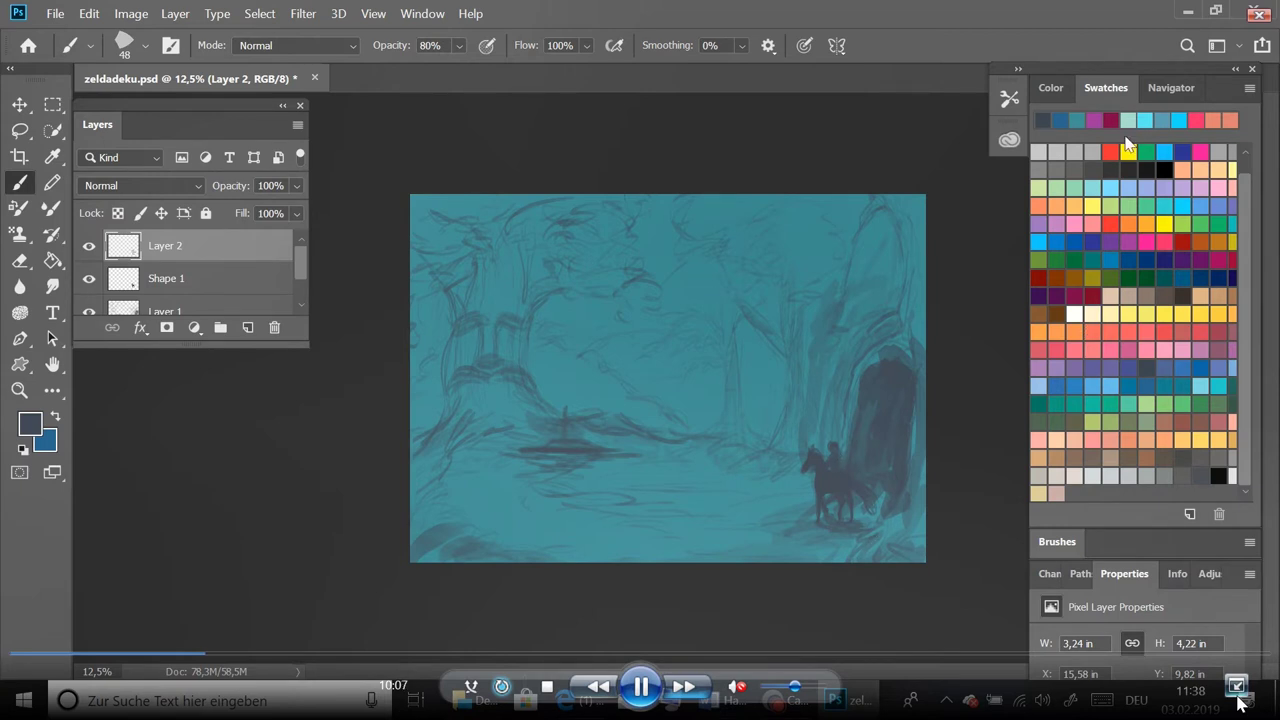
# Save the painting with the navigator preview showing, and enlarge the brush to continue shading the forest scene
pyautogui.click(1171, 88)
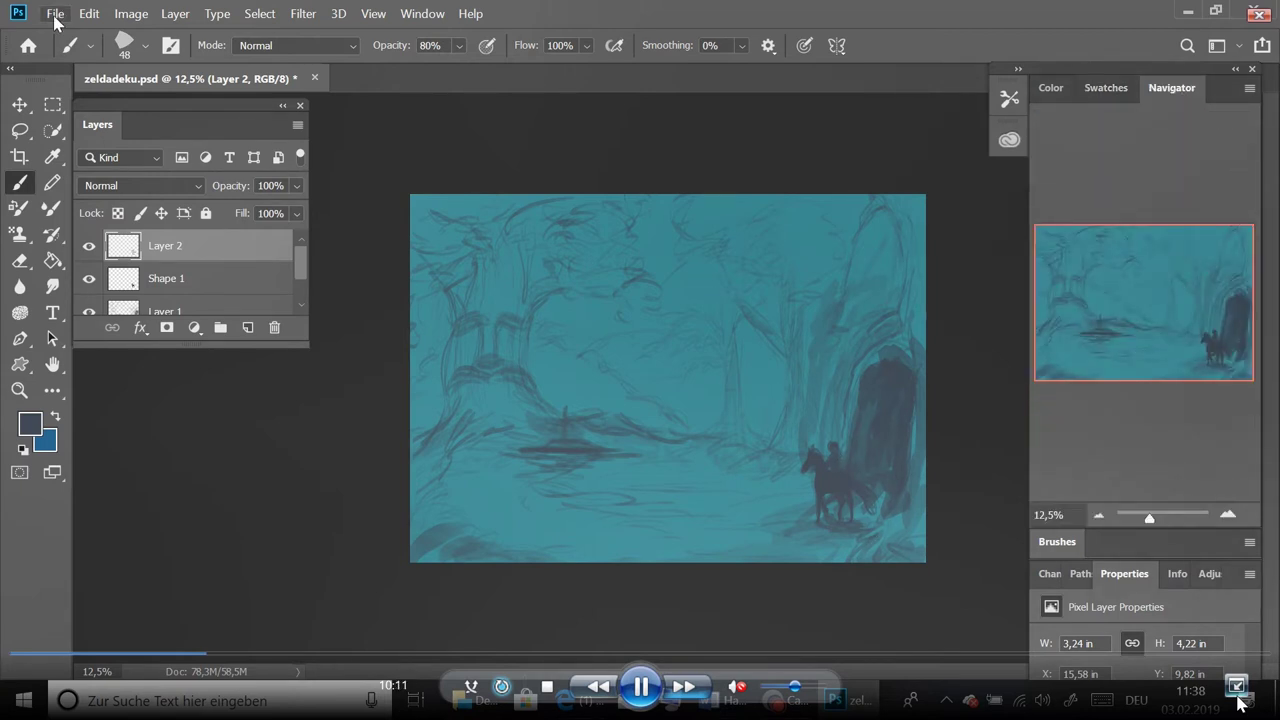
pyautogui.hotkey('ctrl', 's')
pyautogui.click(124, 45)
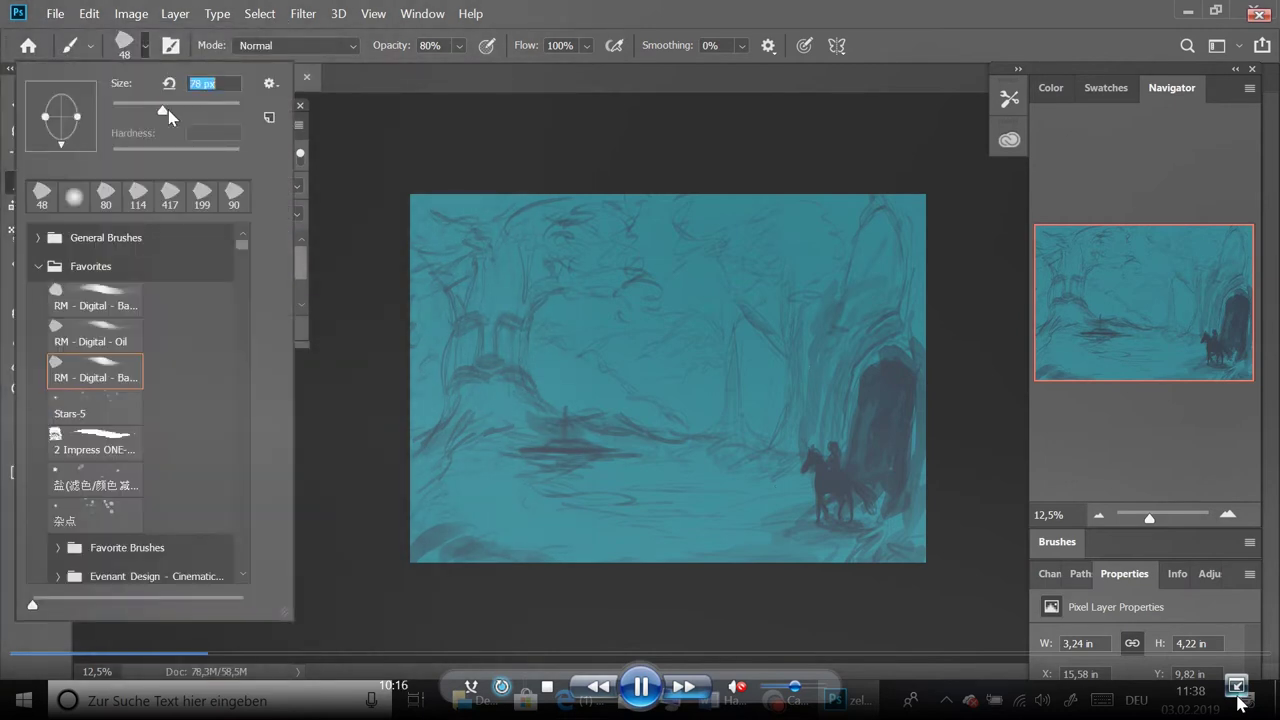
pyautogui.moveTo(158, 115); pyautogui.dragTo(172, 115)
pyautogui.click(830, 485)
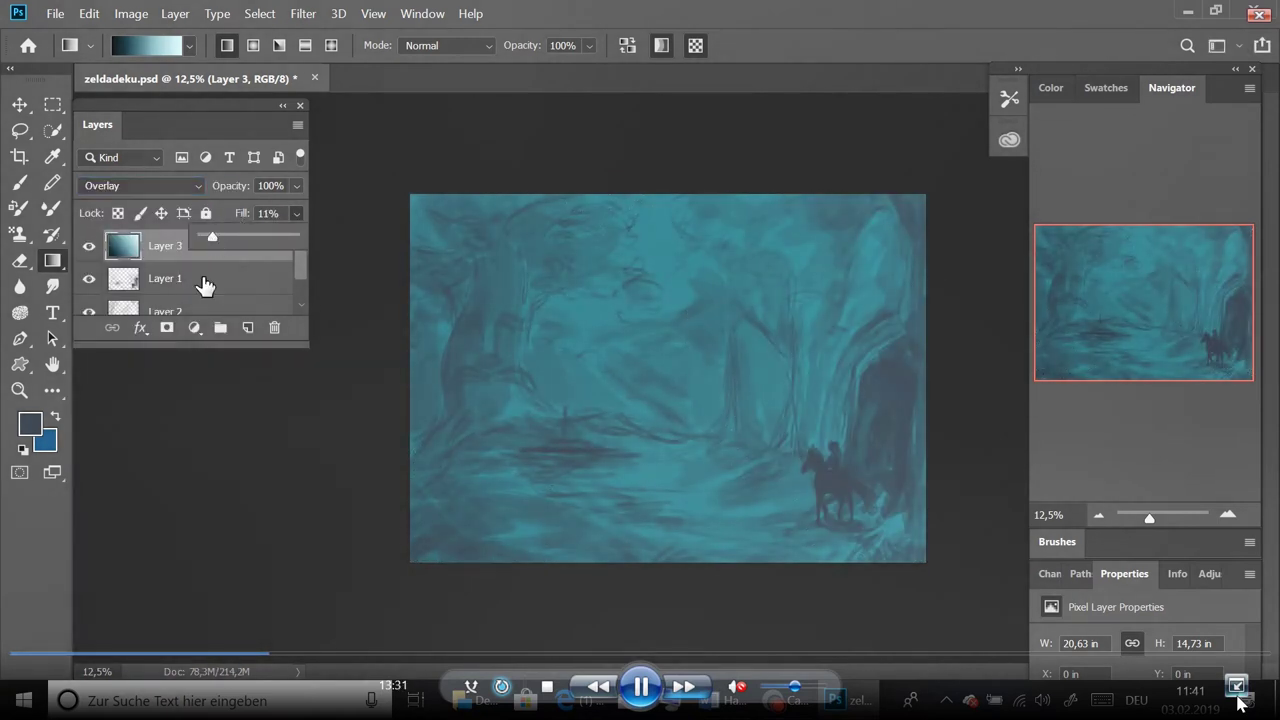
# Try an 18% fill on the Overlay gradient layer, delete that layer and save the document
pyautogui.click(222, 255)
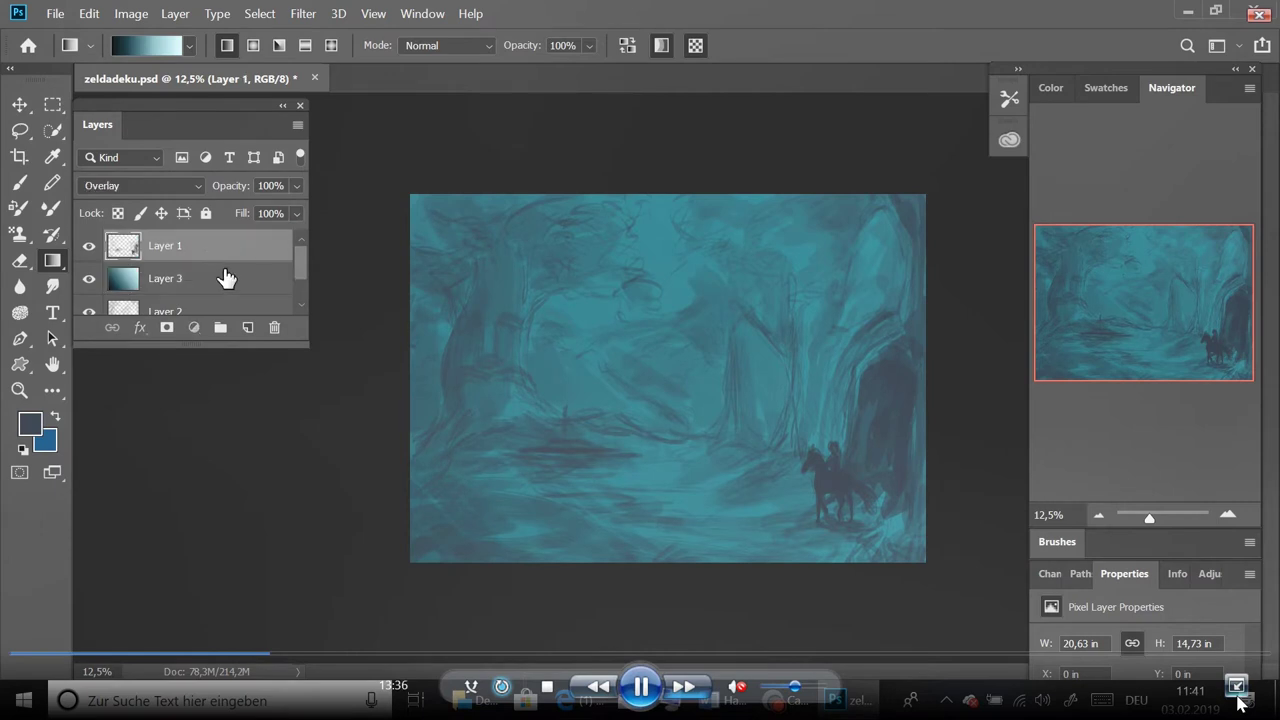
pyautogui.click(228, 277)
pyautogui.scroll(-1, 297, 267)
pyautogui.click(296, 213)
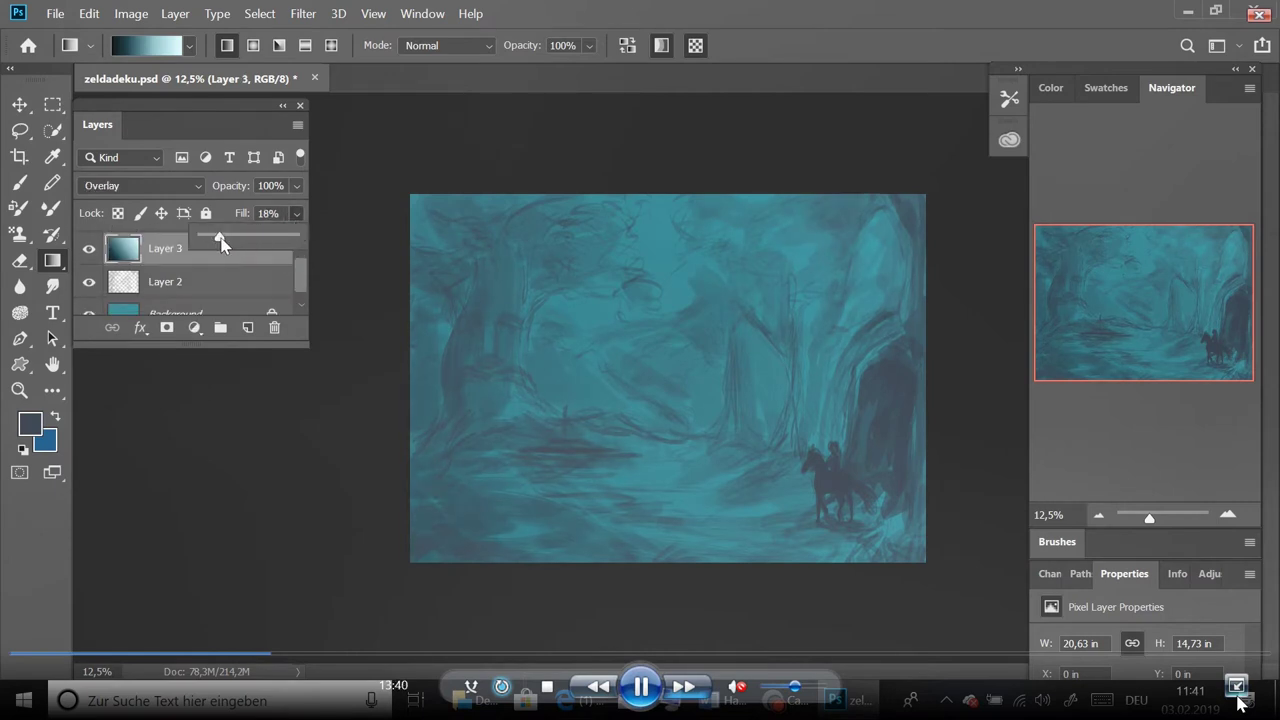
pyautogui.moveTo(214, 238); pyautogui.dragTo(274, 328)
pyautogui.click(243, 292)
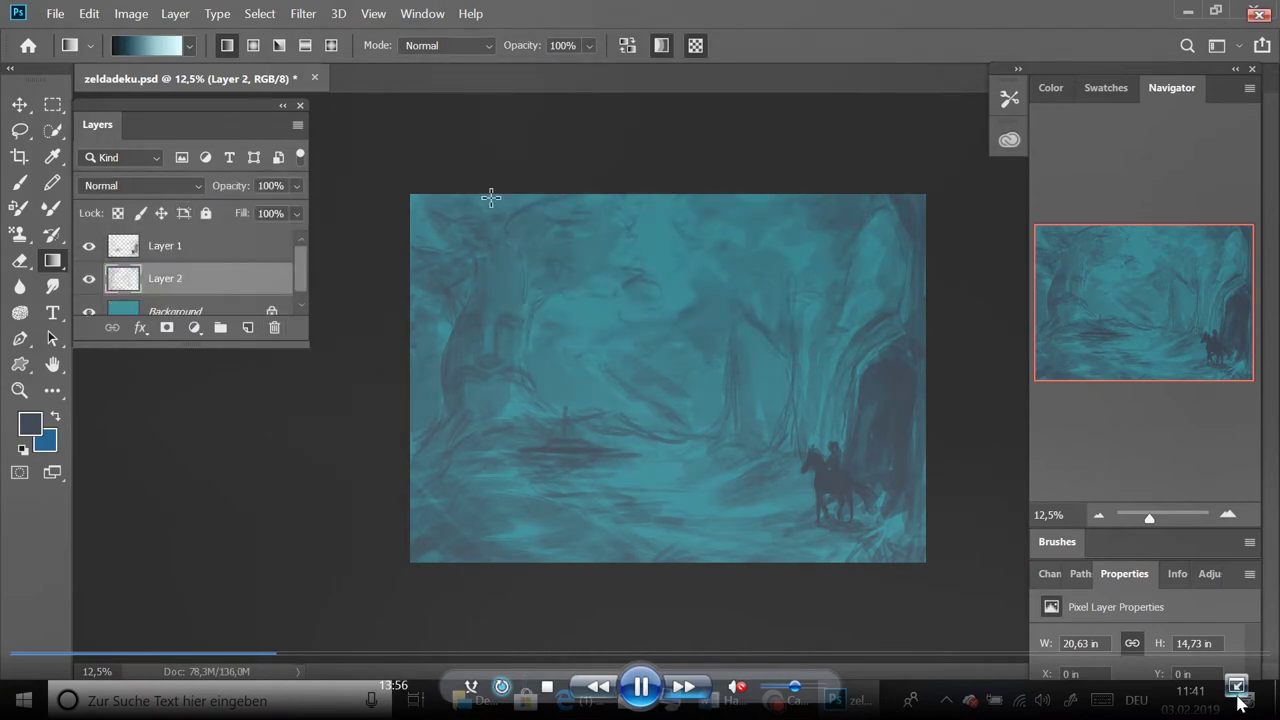
pyautogui.hotkey('ctrl', 's')
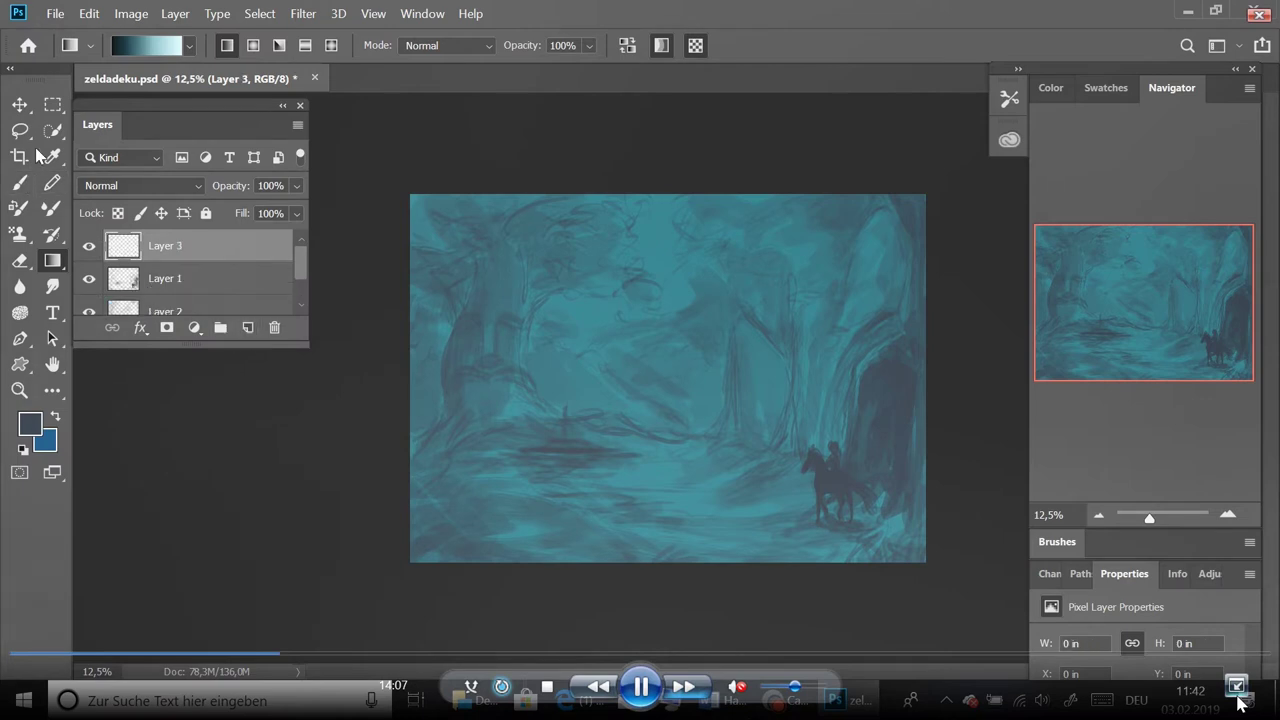
# Set up the Soft Round brush at 2165 px in Overlay mode for painting on the empty Layer 3
pyautogui.click(21, 183)
pyautogui.click(139, 44)
pyautogui.moveTo(240, 268); pyautogui.dragTo(240, 257)
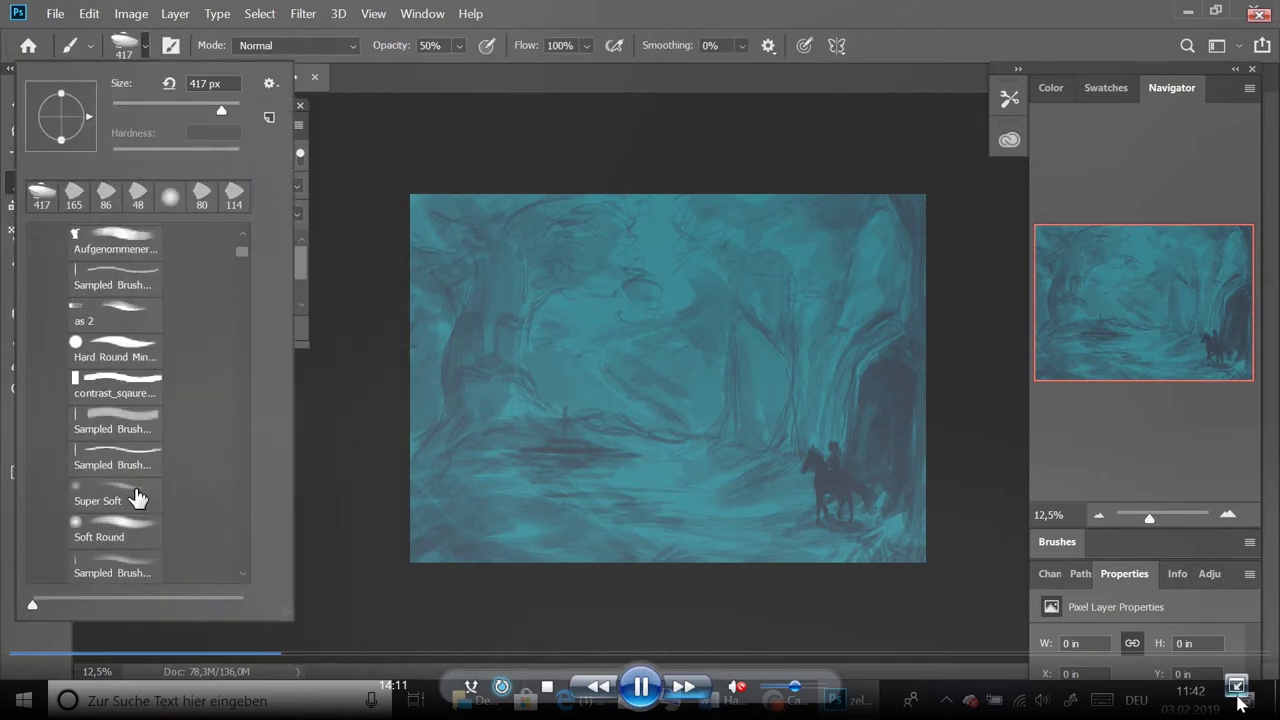
pyautogui.click(125, 525)
pyautogui.click(336, 47)
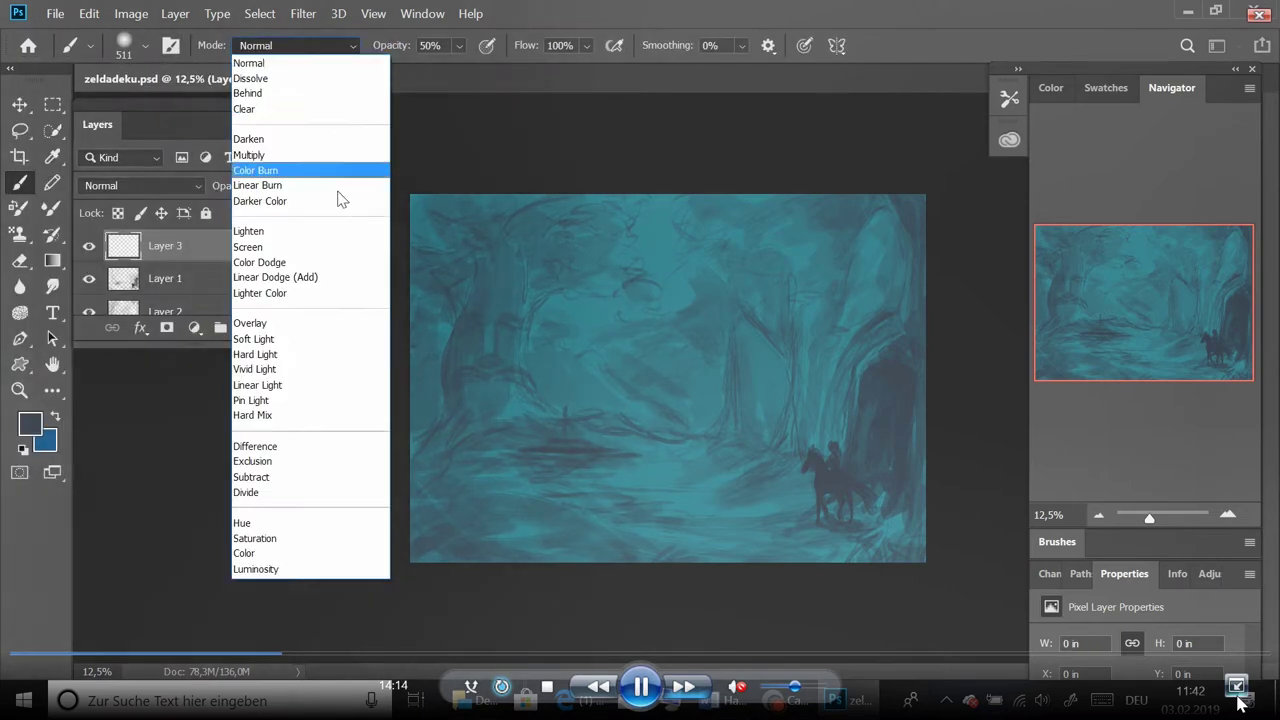
pyautogui.click(337, 323)
pyautogui.click(148, 46)
pyautogui.moveTo(226, 110); pyautogui.dragTo(236, 110)
pyautogui.click(443, 129)
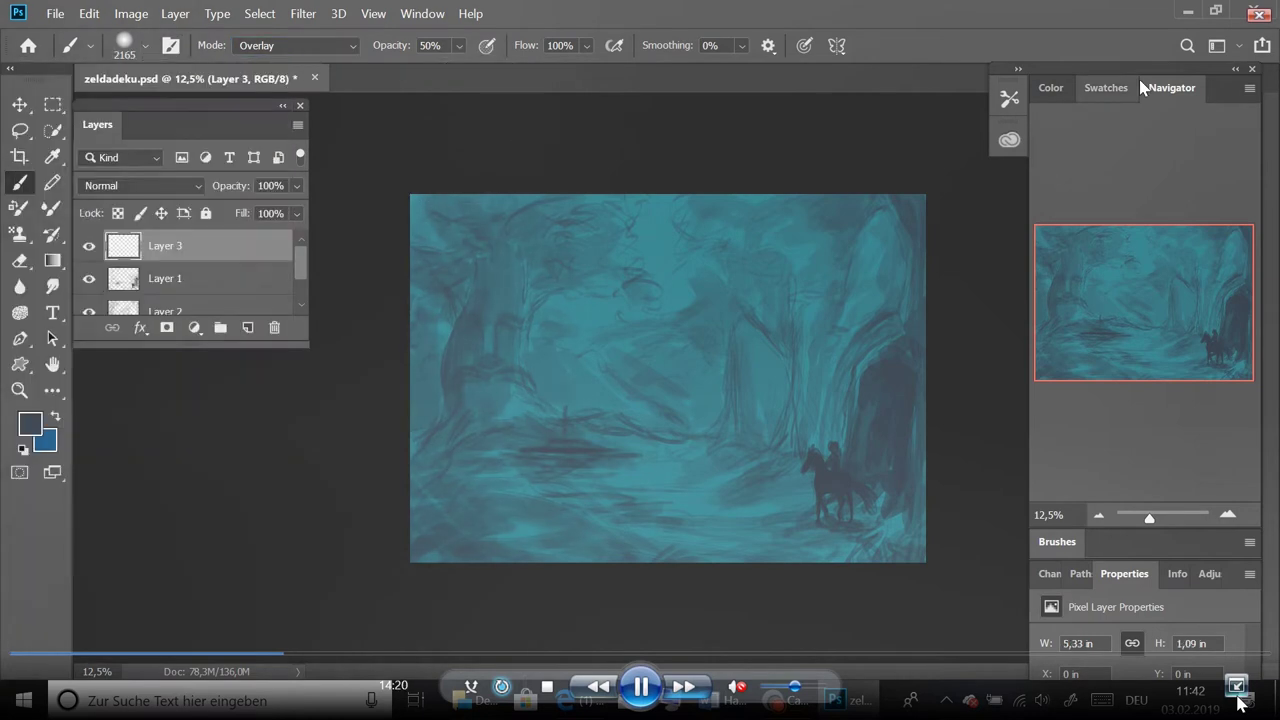
# Paint a soft pink glow over the crown of the big tree in the canvas's upper-left area
pyautogui.click(1120, 87)
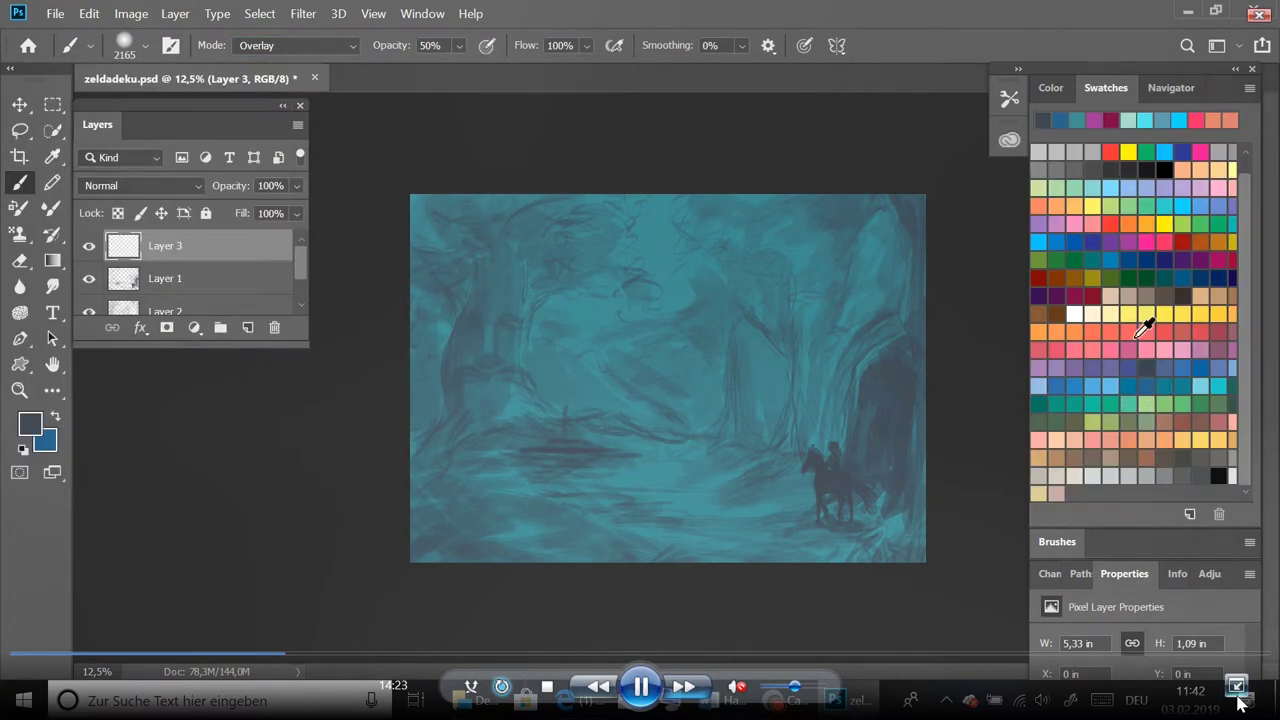
pyautogui.click(1163, 349)
pyautogui.moveTo(610, 235)
pyautogui.mouseDown()
pyautogui.moveTo(423, 180)
pyautogui.moveTo(609, 214)
pyautogui.moveTo(677, 306)
pyautogui.moveTo(509, 224)
pyautogui.mouseUp()
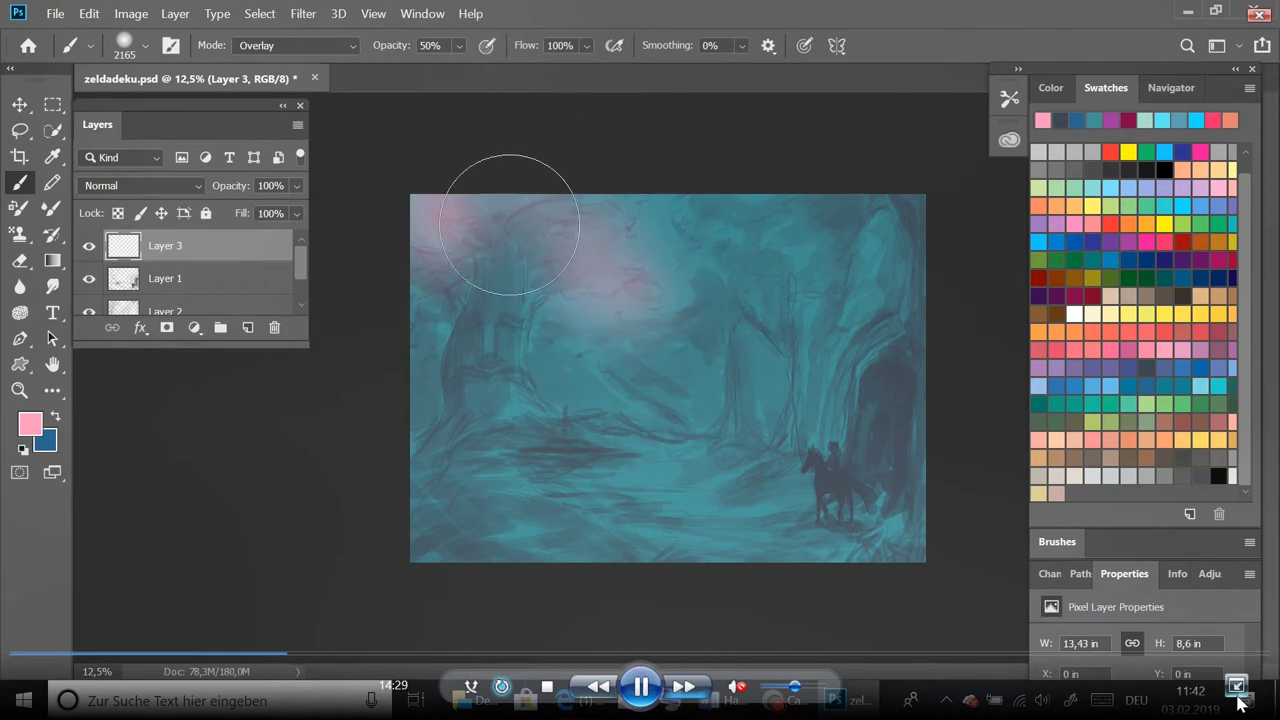
# Glaze the forest, ground and background foliage with several light, olive and grey-green swatch colours
pyautogui.click(1156, 396)
pyautogui.moveTo(429, 394)
pyautogui.mouseDown()
pyautogui.moveTo(429, 333)
pyautogui.moveTo(588, 267)
pyautogui.moveTo(570, 373)
pyautogui.moveTo(567, 326)
pyautogui.moveTo(639, 389)
pyautogui.moveTo(715, 357)
pyautogui.moveTo(728, 309)
pyautogui.moveTo(644, 483)
pyautogui.moveTo(575, 484)
pyautogui.moveTo(759, 545)
pyautogui.moveTo(797, 333)
pyautogui.moveTo(727, 309)
pyautogui.moveTo(775, 236)
pyautogui.moveTo(721, 221)
pyautogui.moveTo(839, 229)
pyautogui.moveTo(823, 307)
pyautogui.moveTo(911, 238)
pyautogui.moveTo(904, 205)
pyautogui.mouseUp()
pyautogui.click(1190, 414)
pyautogui.click(1124, 424)
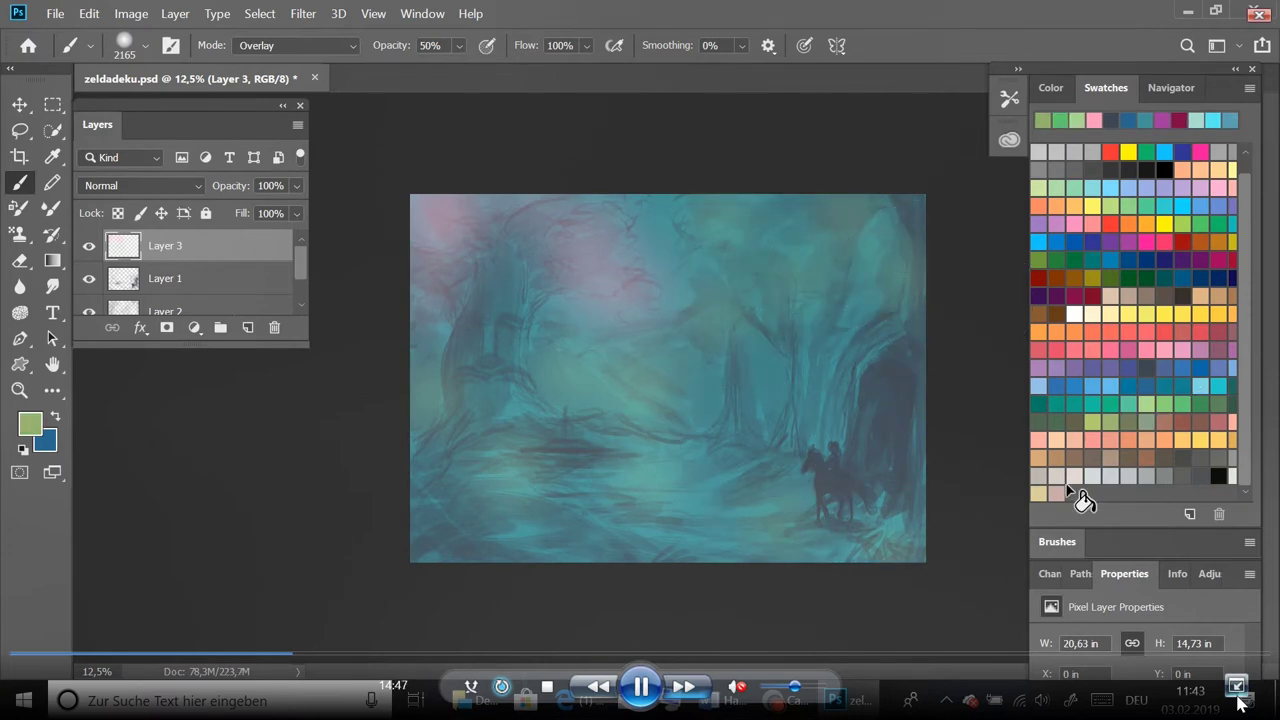
pyautogui.click(1129, 423)
pyautogui.moveTo(779, 371)
pyautogui.mouseDown()
pyautogui.moveTo(836, 340)
pyautogui.moveTo(846, 239)
pyautogui.moveTo(841, 345)
pyautogui.mouseUp()
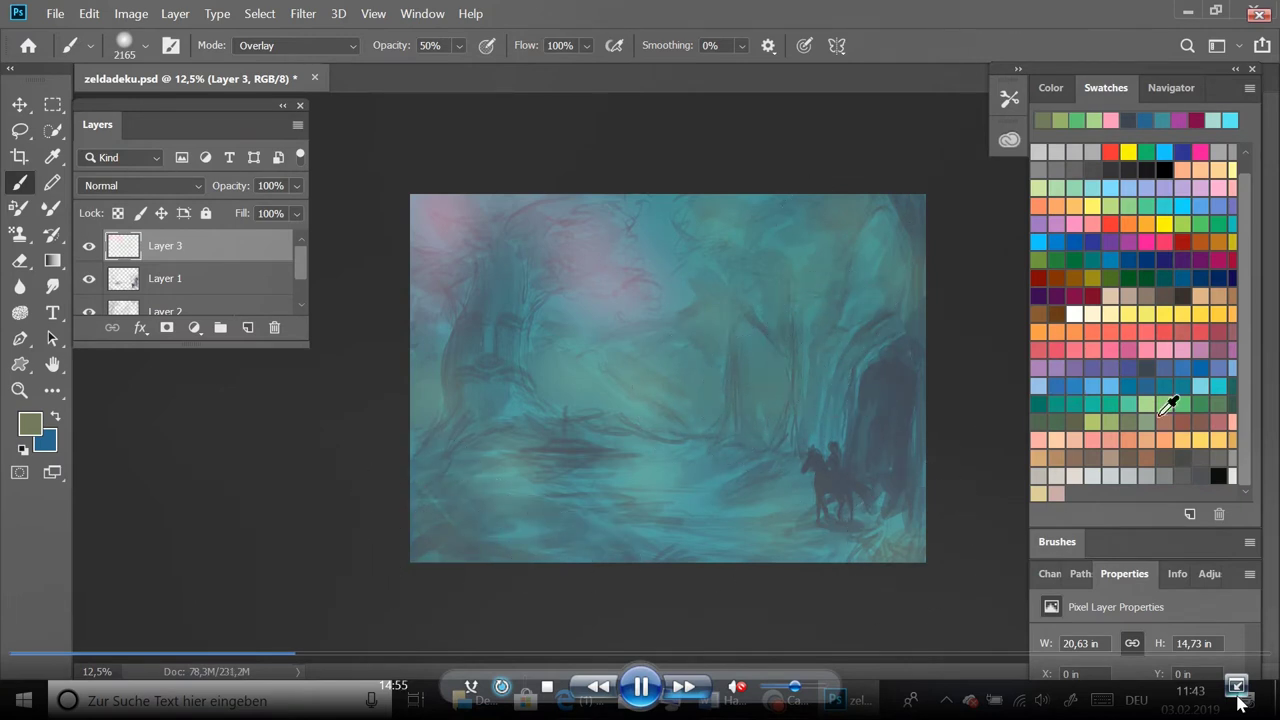
# Darken the cave entrance around the rider and the lower-left ground with black
pyautogui.click(1218, 476)
pyautogui.moveTo(894, 443)
pyautogui.mouseDown()
pyautogui.moveTo(890, 362)
pyautogui.moveTo(877, 500)
pyautogui.mouseUp()
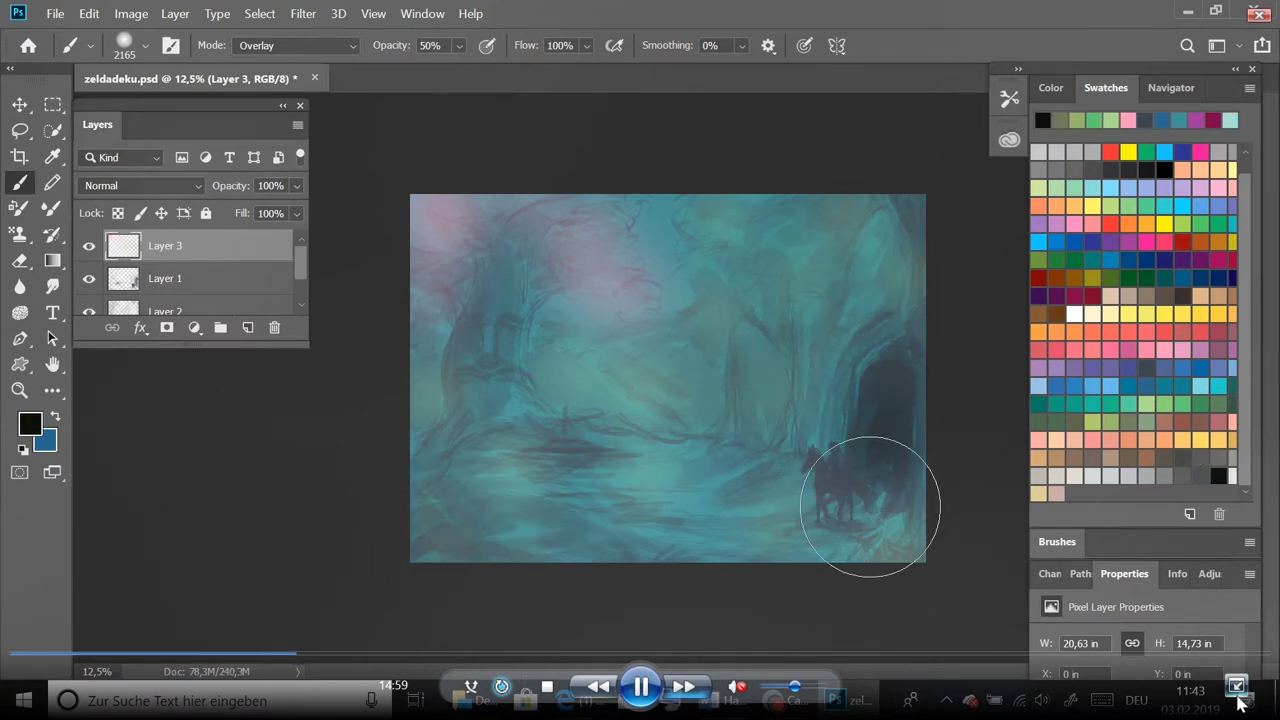
pyautogui.click(457, 443)
# Reduce the brush to 417 px and tint the big tree and the water surface with brown and tan tones
pyautogui.click(1058, 315)
pyautogui.click(124, 45)
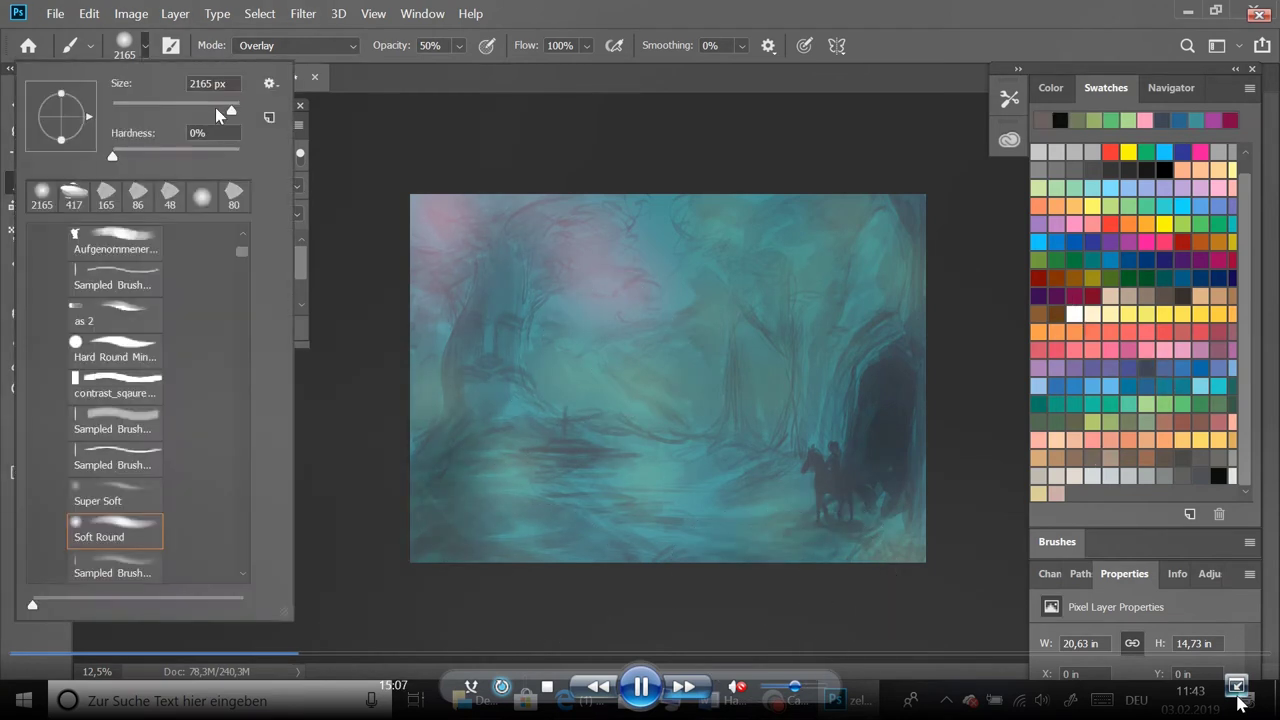
pyautogui.moveTo(215, 107); pyautogui.dragTo(120, 107)
pyautogui.press('Return')
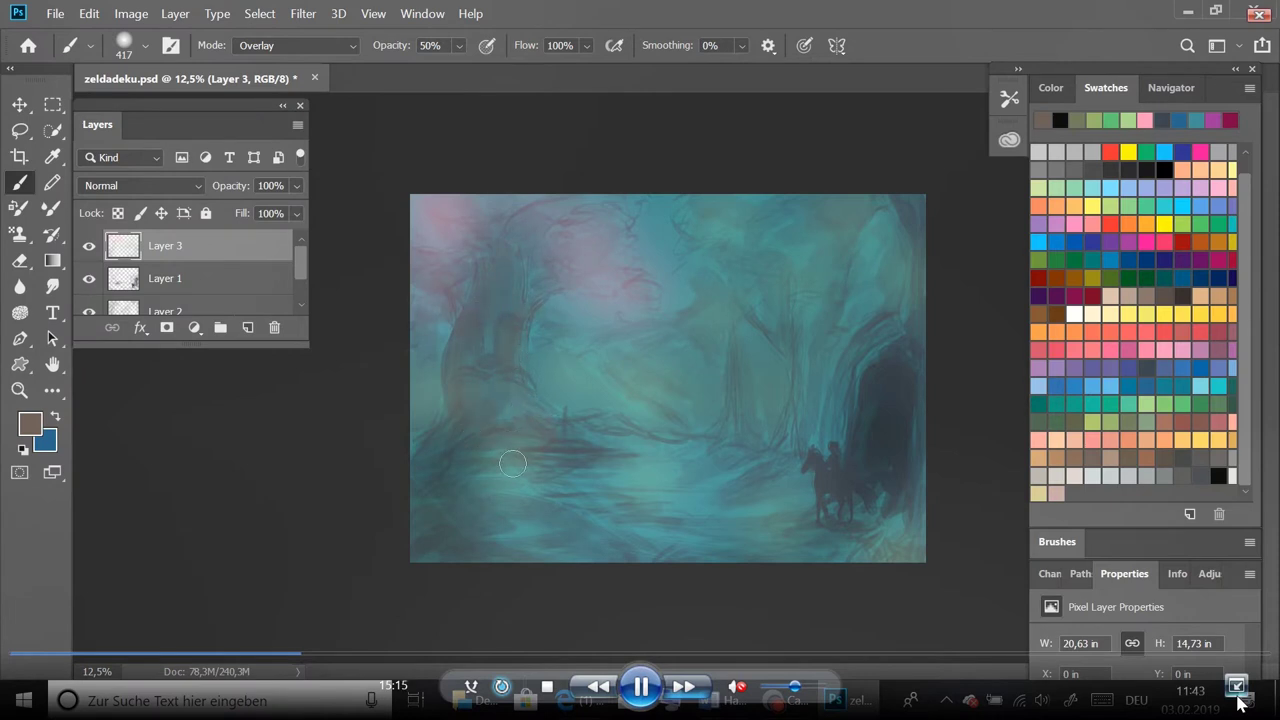
pyautogui.click(1087, 458)
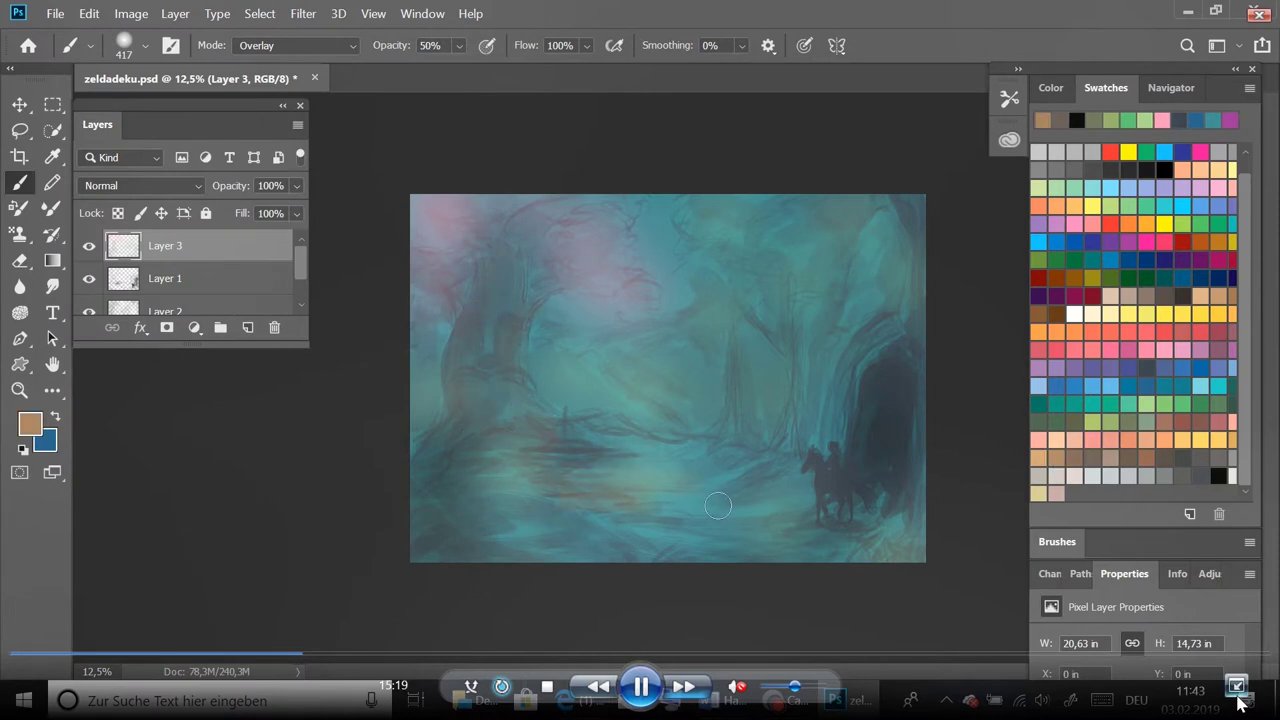
pyautogui.moveTo(650, 500)
pyautogui.mouseDown()
pyautogui.moveTo(719, 495)
pyautogui.moveTo(546, 521)
pyautogui.moveTo(709, 553)
pyautogui.mouseUp()
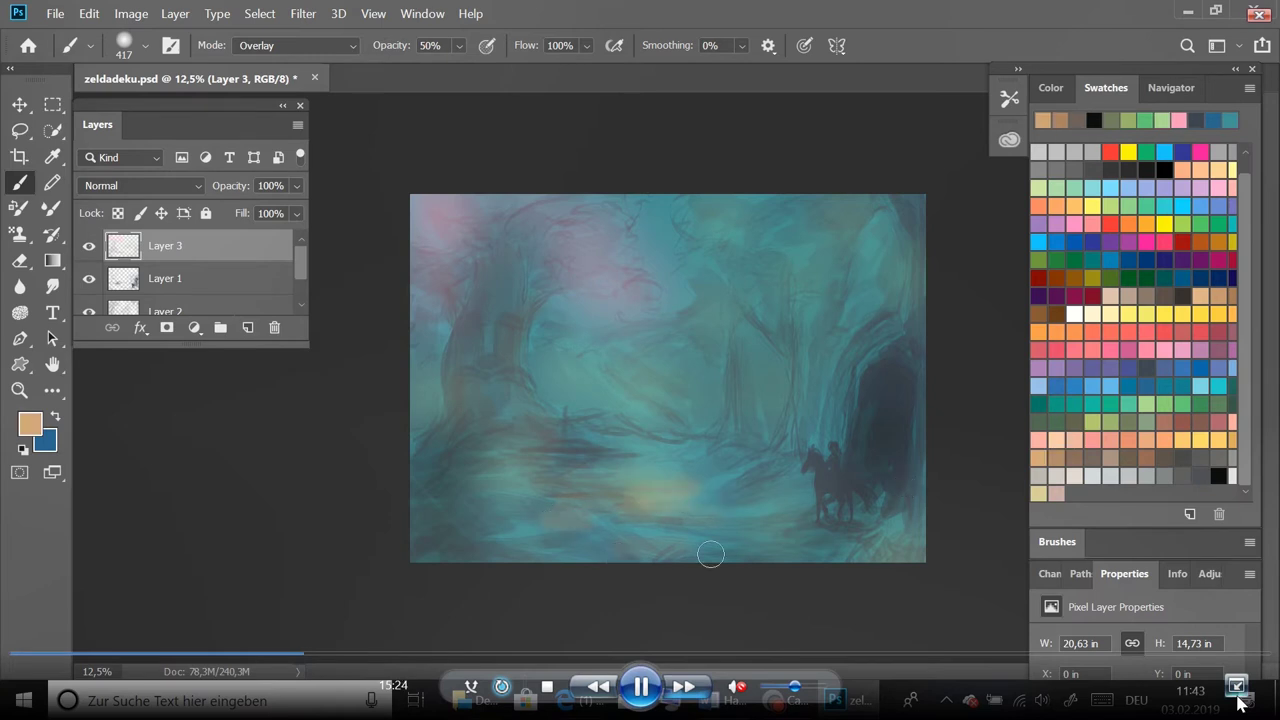
# Tint the thinner tree trunks and branches beside the cave with browns, reducing the brush to 102 px for the details
pyautogui.click(1147, 458)
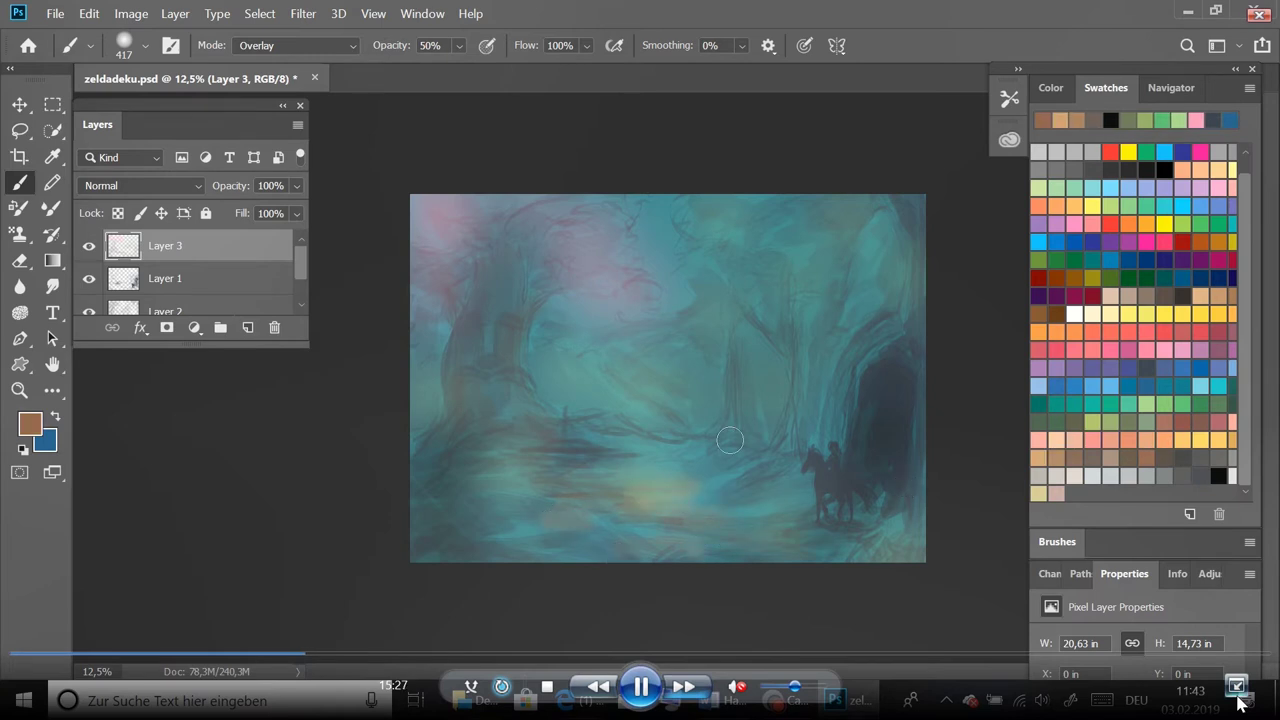
pyautogui.click(1150, 458)
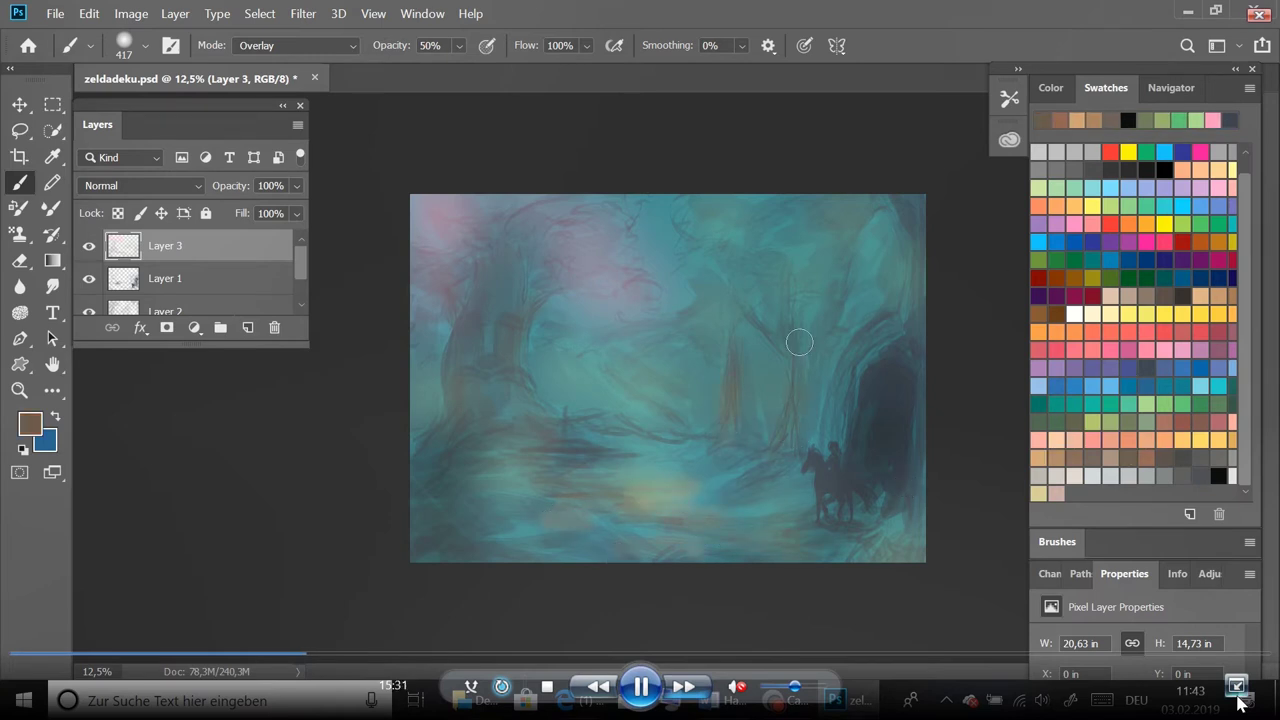
pyautogui.click(145, 50)
pyautogui.click(786, 357)
# Paint light green vine-like strokes hanging between the trees, and pick pink as the next brush colour
pyautogui.click(1110, 421)
pyautogui.moveTo(675, 203)
pyautogui.mouseDown()
pyautogui.moveTo(706, 242)
pyautogui.moveTo(694, 296)
pyautogui.moveTo(668, 330)
pyautogui.mouseUp()
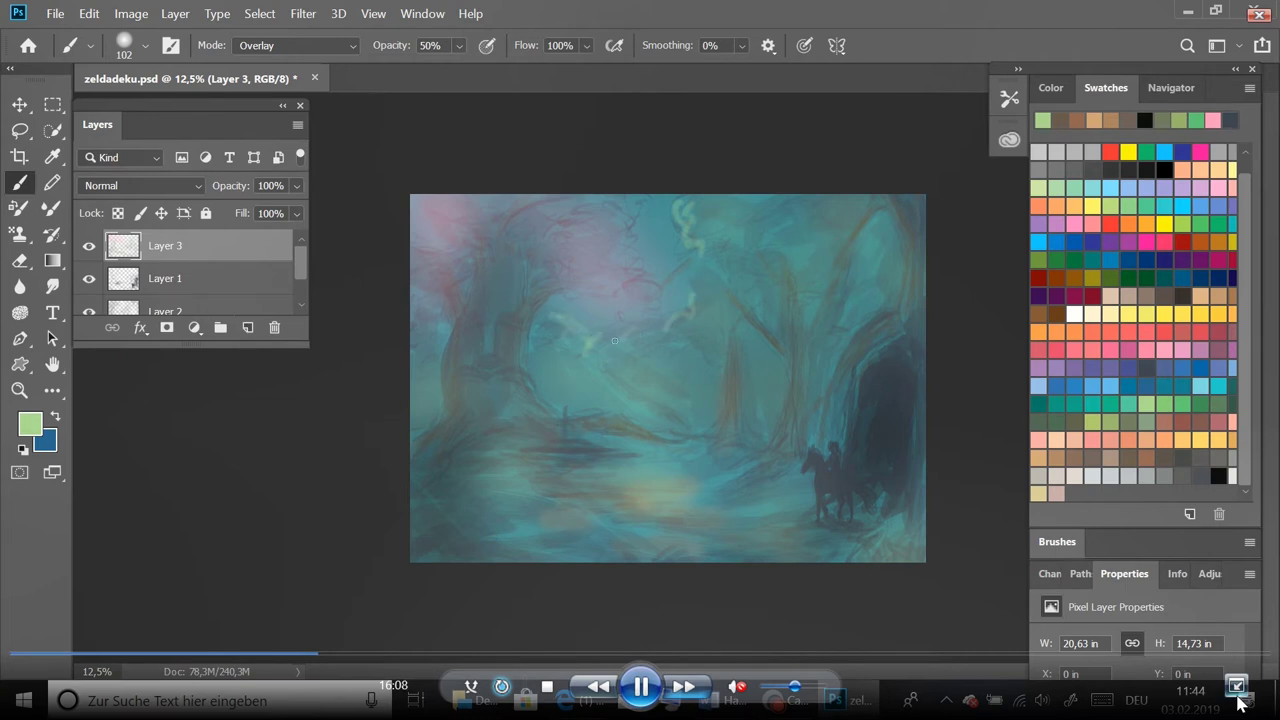
pyautogui.moveTo(681, 272); pyautogui.dragTo(684, 250)
pyautogui.click(1168, 345)
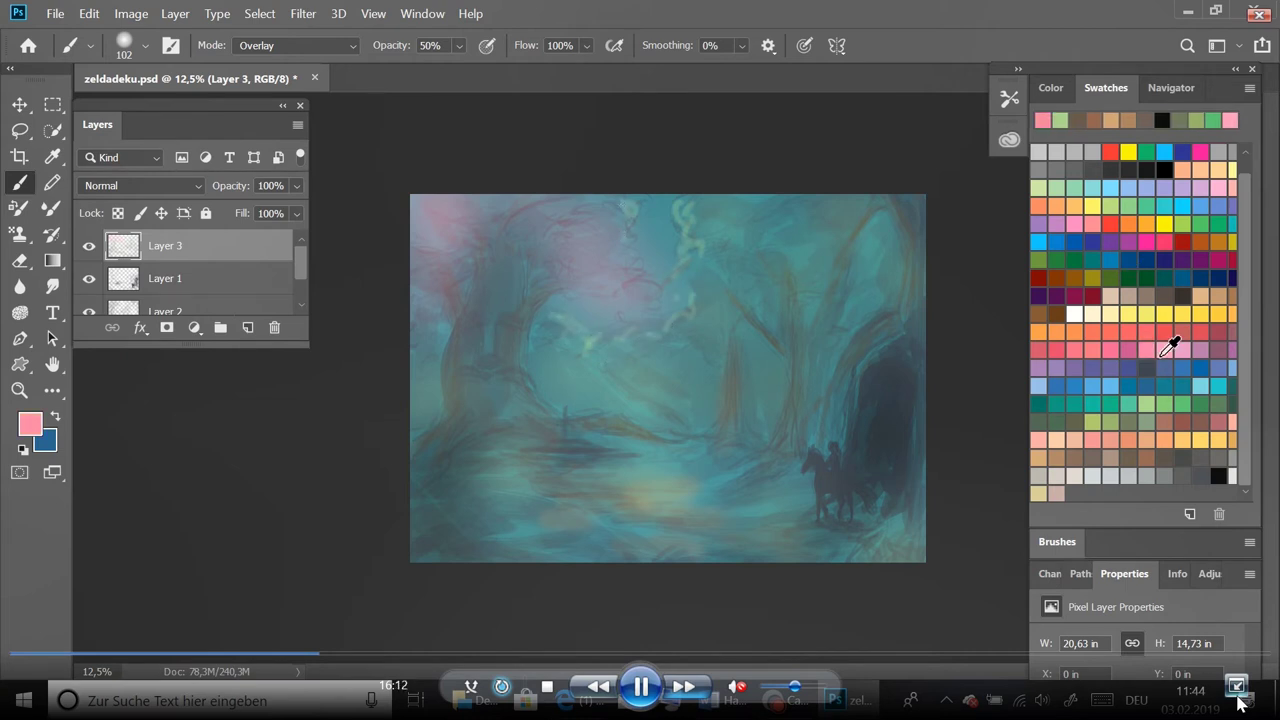
# Paint hanging pink blossom clusters beneath the big tree's canopy and along its upper branches, and save the document
pyautogui.moveTo(630, 210); pyautogui.dragTo(629, 266)
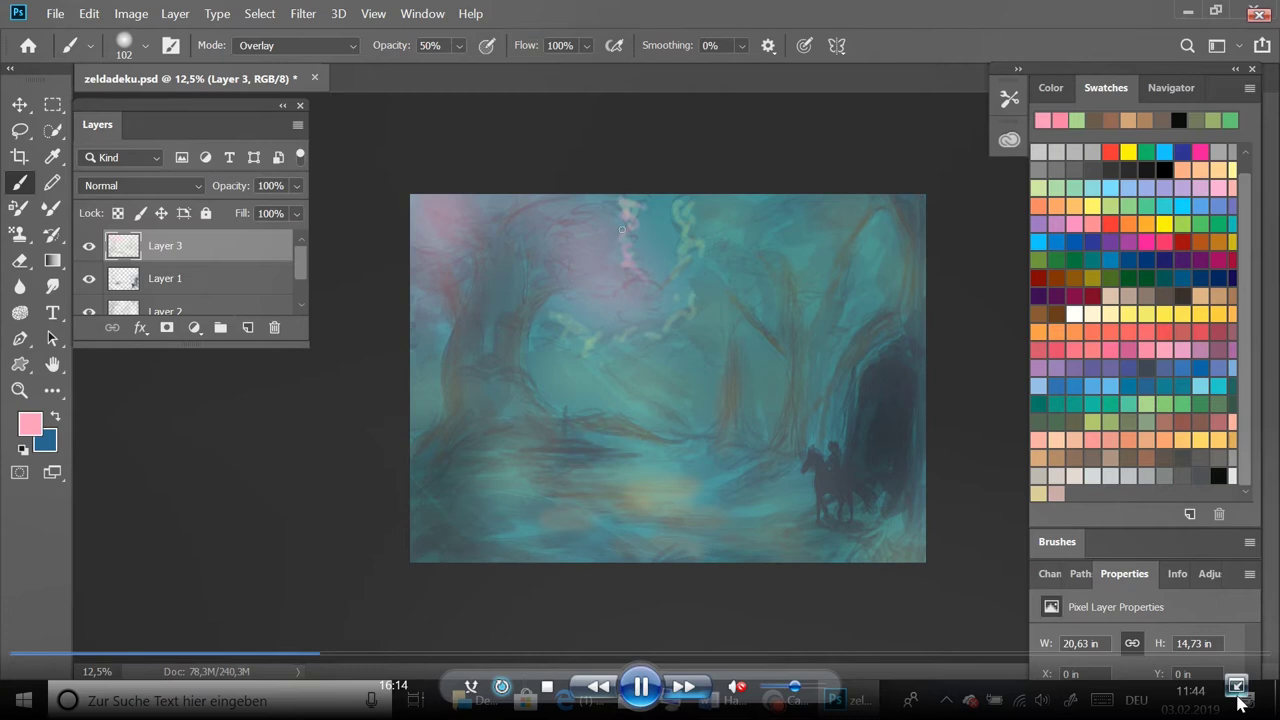
pyautogui.click(1171, 88)
pyautogui.moveTo(624, 220)
pyautogui.mouseDown()
pyautogui.moveTo(588, 198)
pyautogui.moveTo(648, 218)
pyautogui.moveTo(642, 198)
pyautogui.mouseUp()
pyautogui.moveTo(596, 294); pyautogui.dragTo(615, 297)
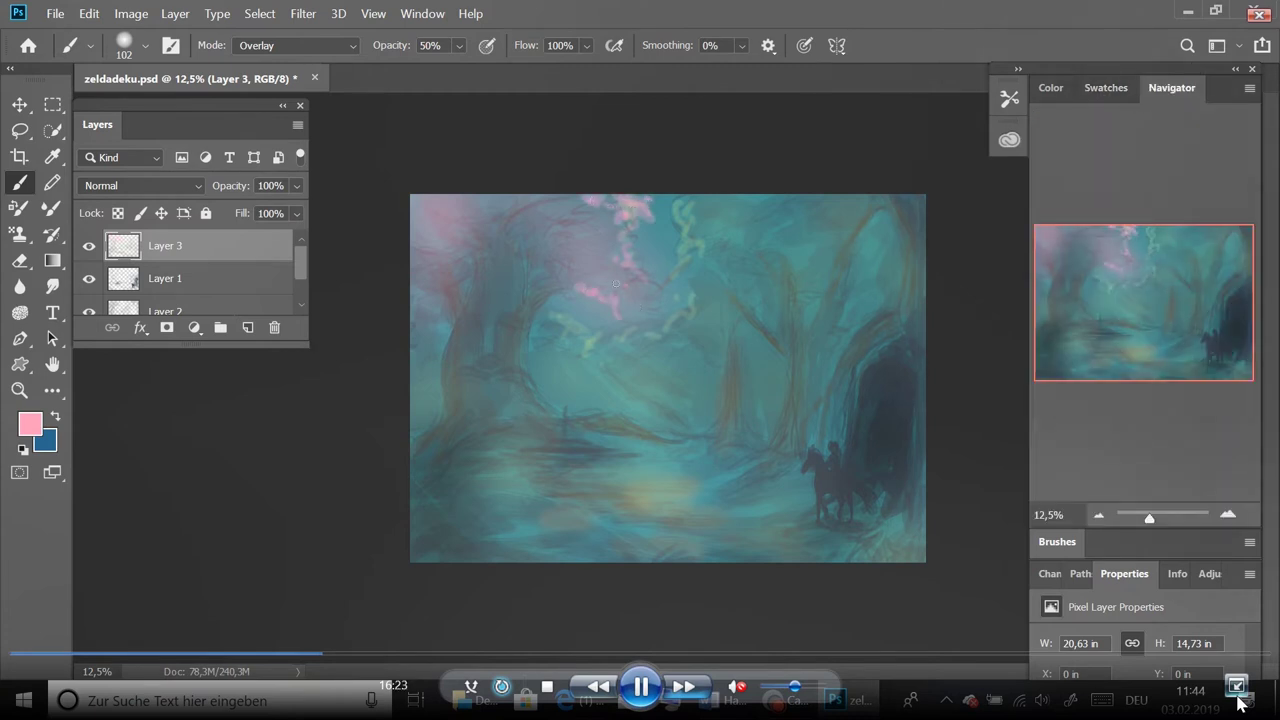
pyautogui.click(568, 208)
pyautogui.moveTo(418, 205); pyautogui.dragTo(440, 200)
pyautogui.hotkey('alt', 'f')
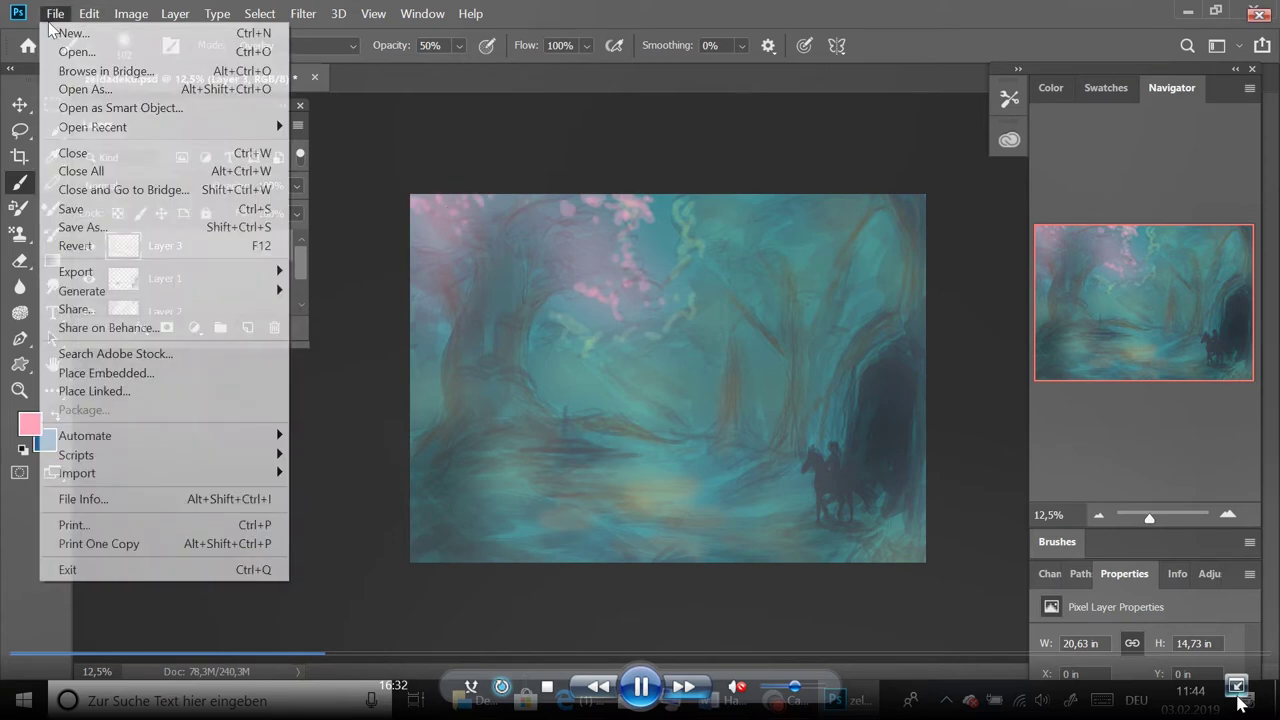
pyautogui.press('s')
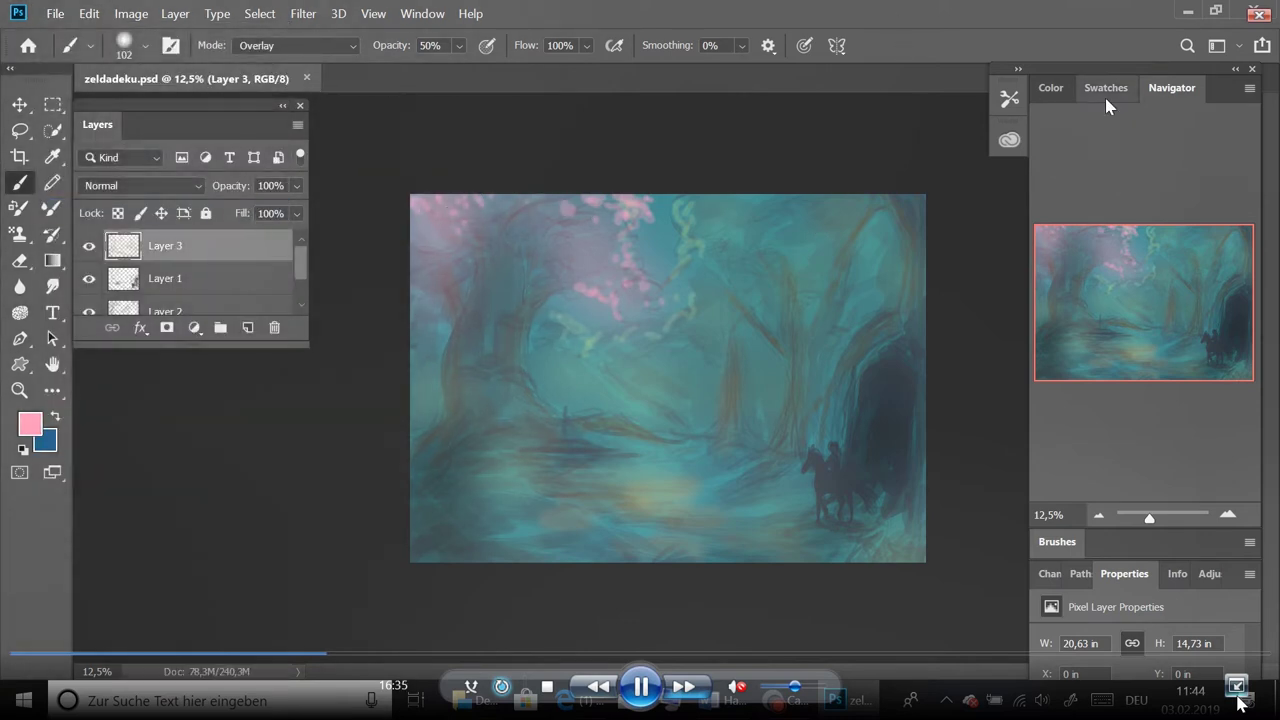
# Lower the brush opacity to 15% and tint the horse and rider with light grey and blue
pyautogui.click(1050, 87)
pyautogui.click(1105, 87)
pyautogui.click(1114, 478)
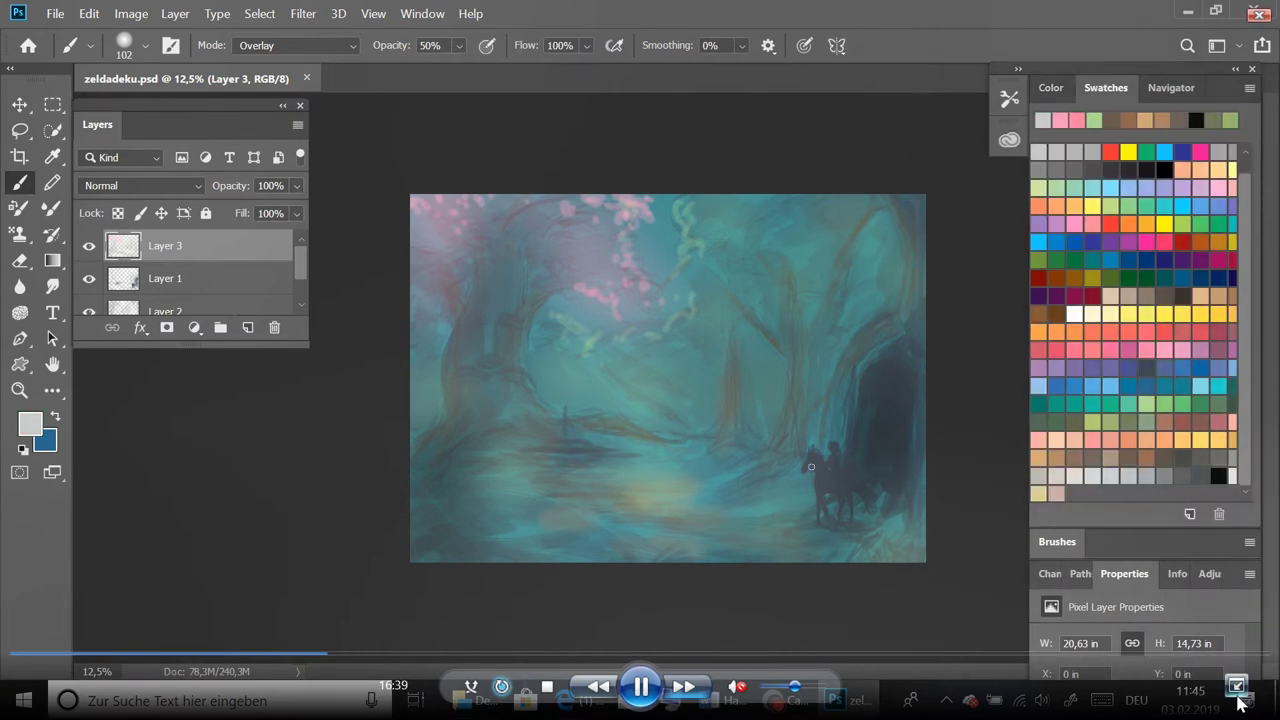
pyautogui.click(458, 45)
pyautogui.moveTo(462, 68); pyautogui.dragTo(446, 68)
pyautogui.click(1057, 241)
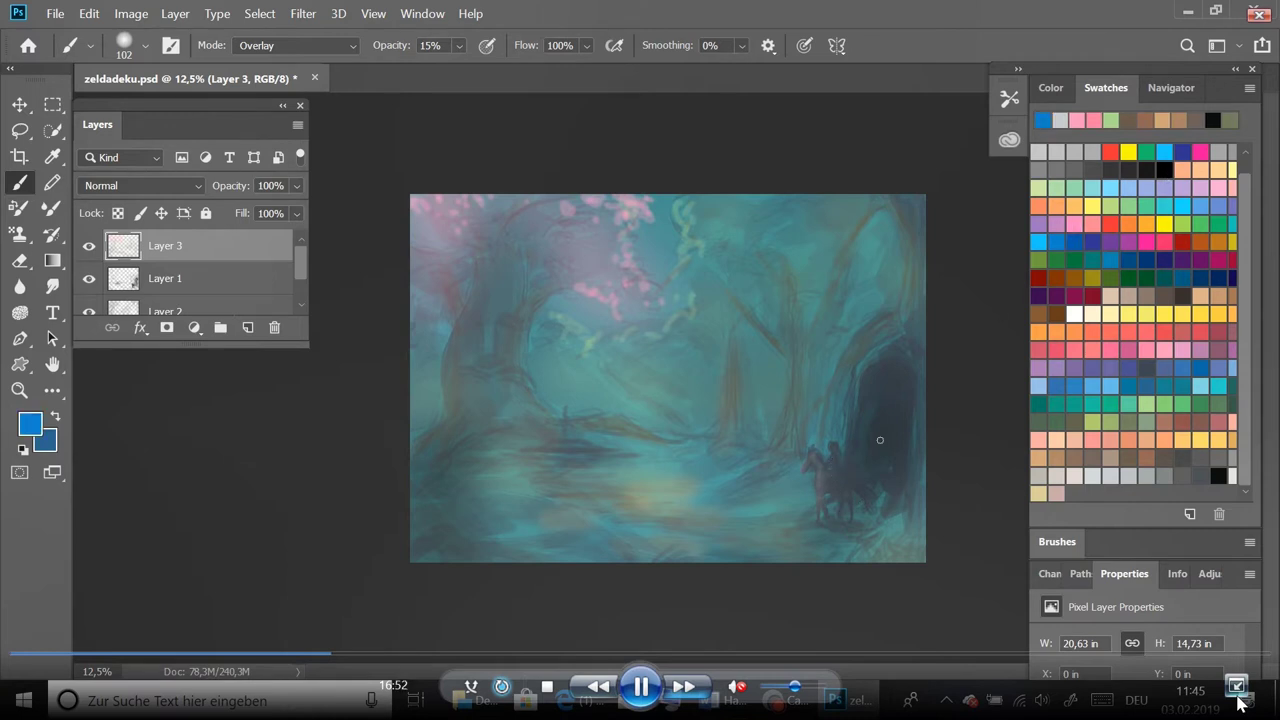
# Build up the horse and rider with beige, brown, tan and white tints, and save the document
pyautogui.click(1110, 296)
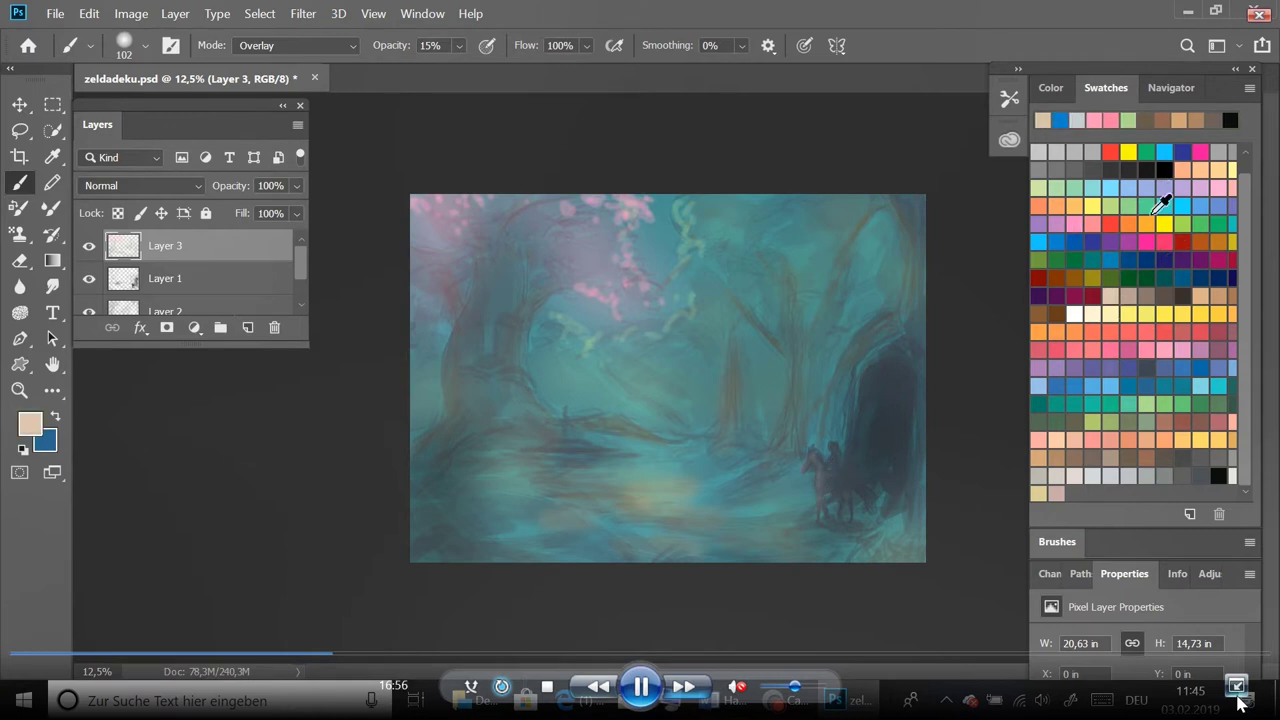
pyautogui.click(1042, 316)
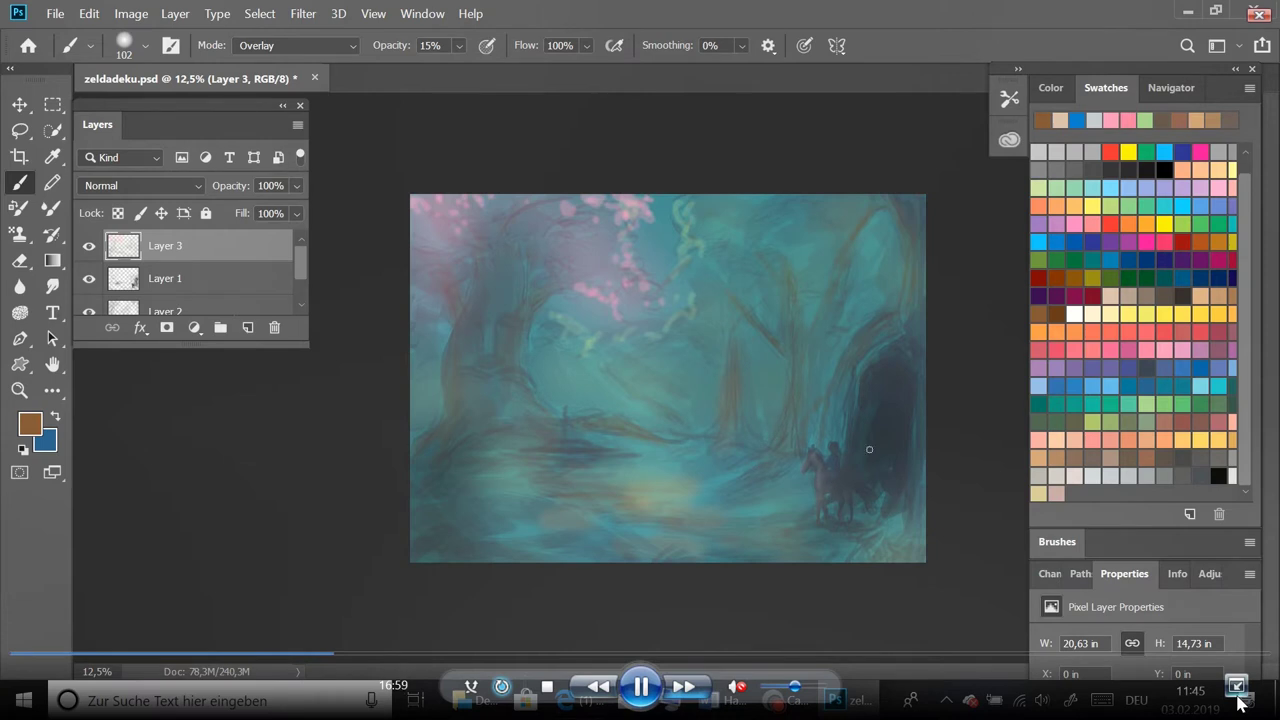
pyautogui.click(1112, 296)
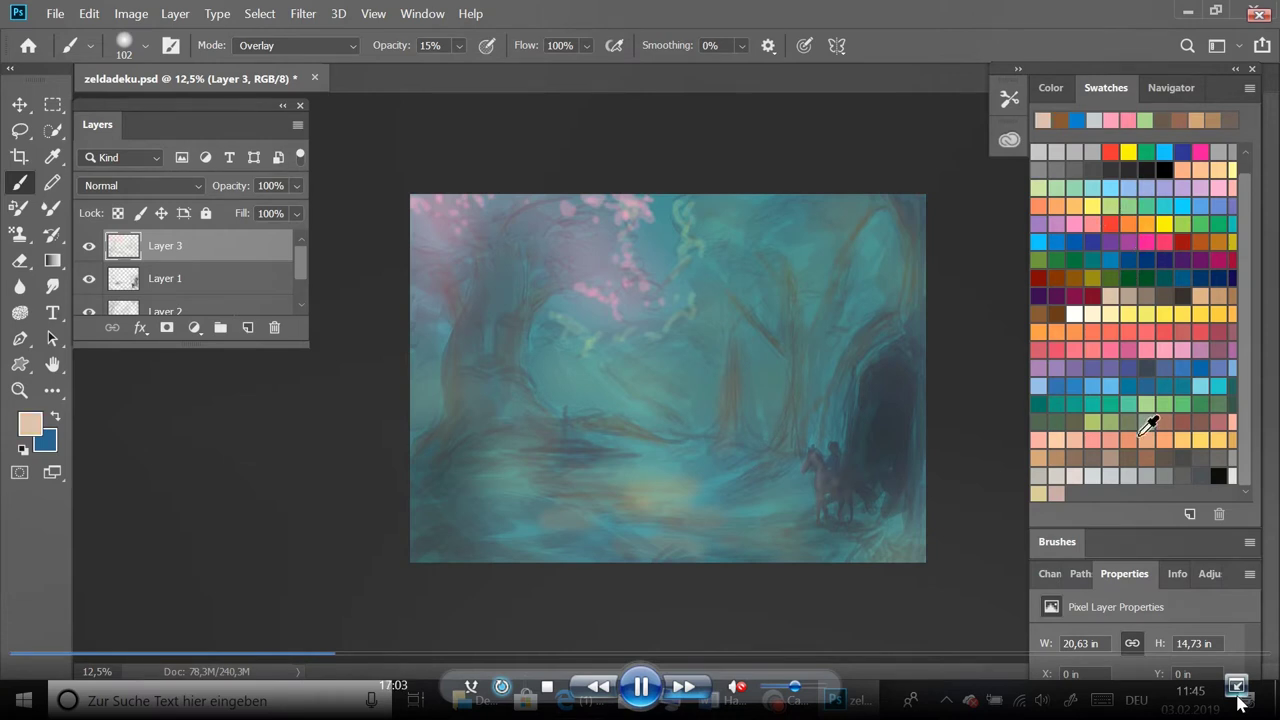
pyautogui.click(1040, 460)
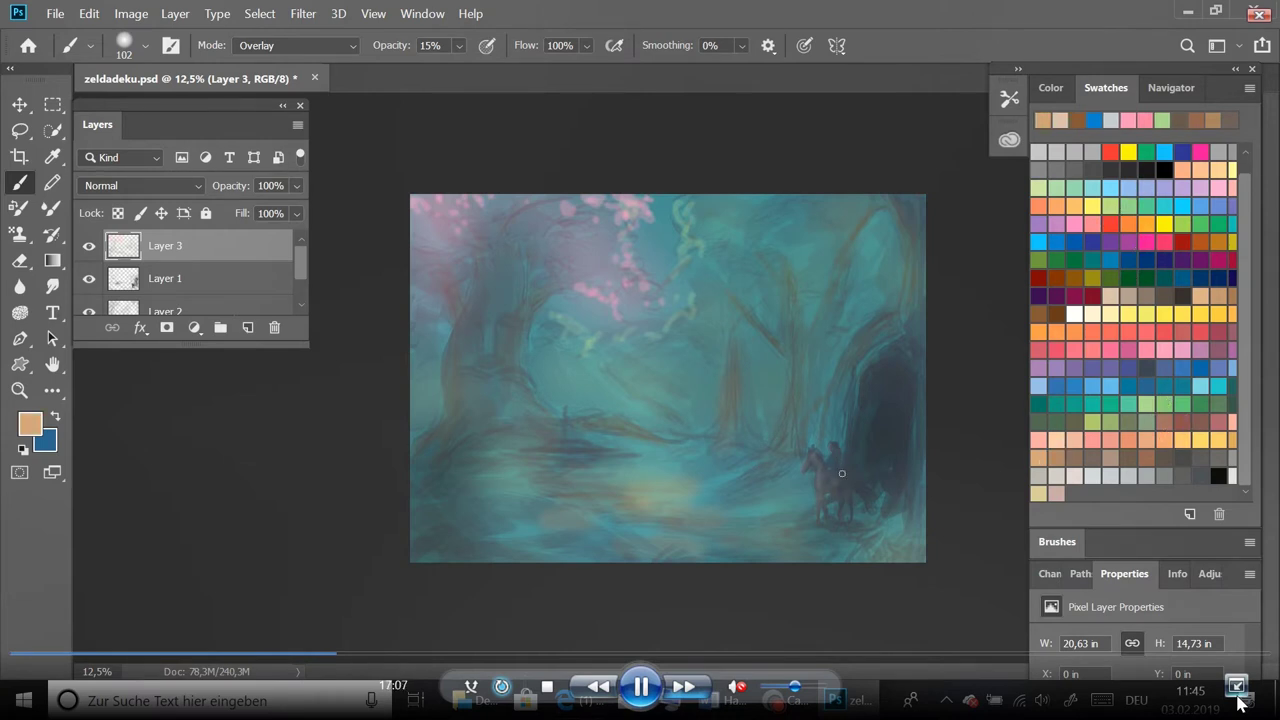
pyautogui.click(1074, 314)
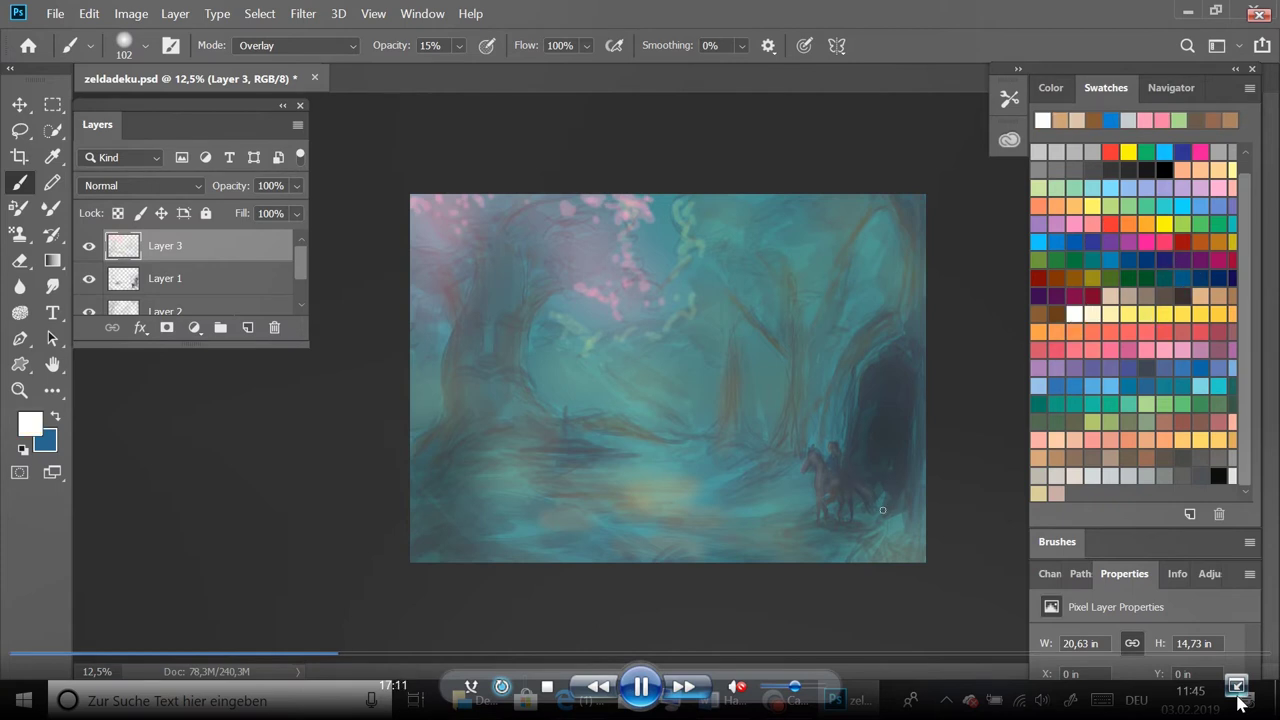
pyautogui.click(1091, 475)
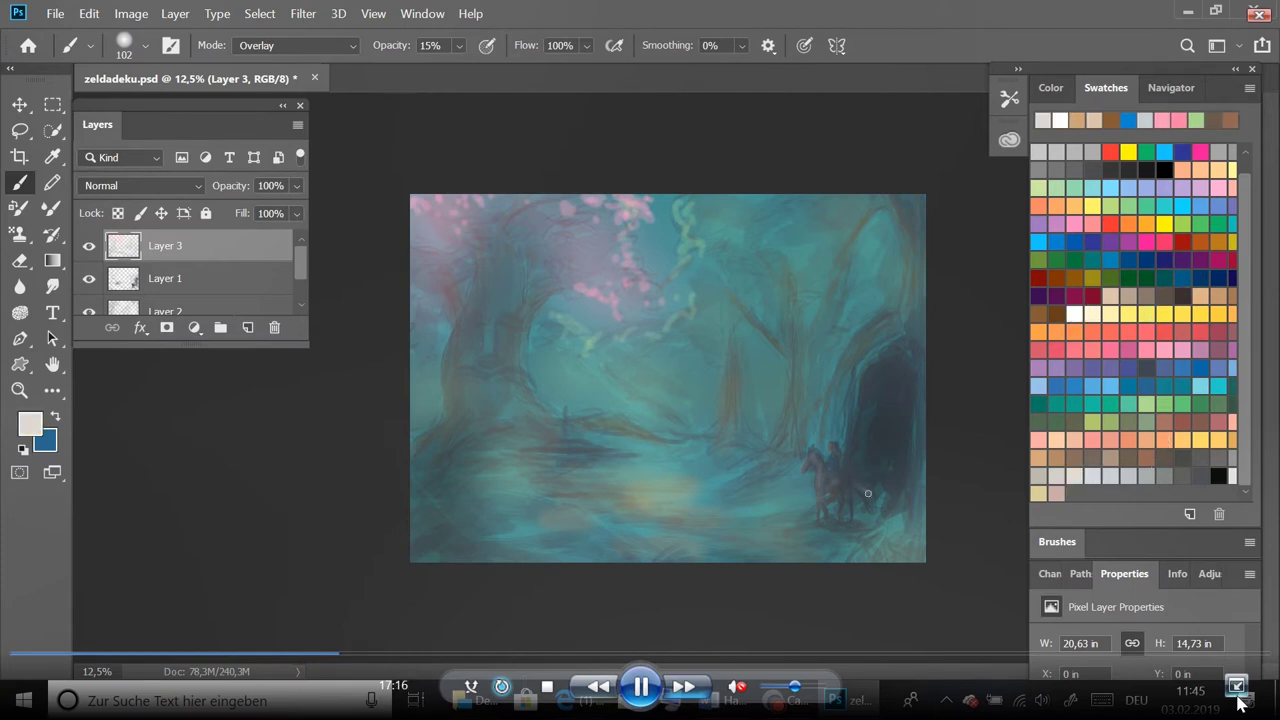
pyautogui.click(55, 14)
pyautogui.click(108, 208)
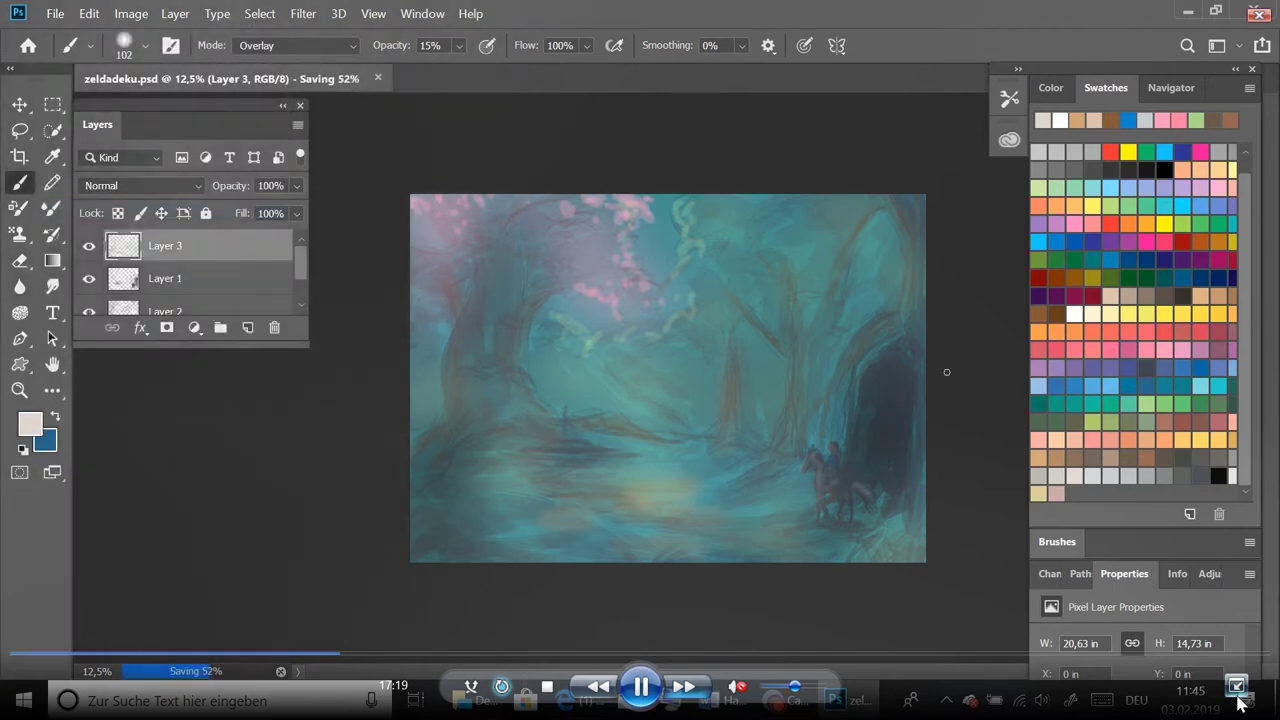
# Choose an RM - Digital brush at 78 px, add a new layer, and set the brush to Normal mode with 80% opacity
pyautogui.click(145, 45)
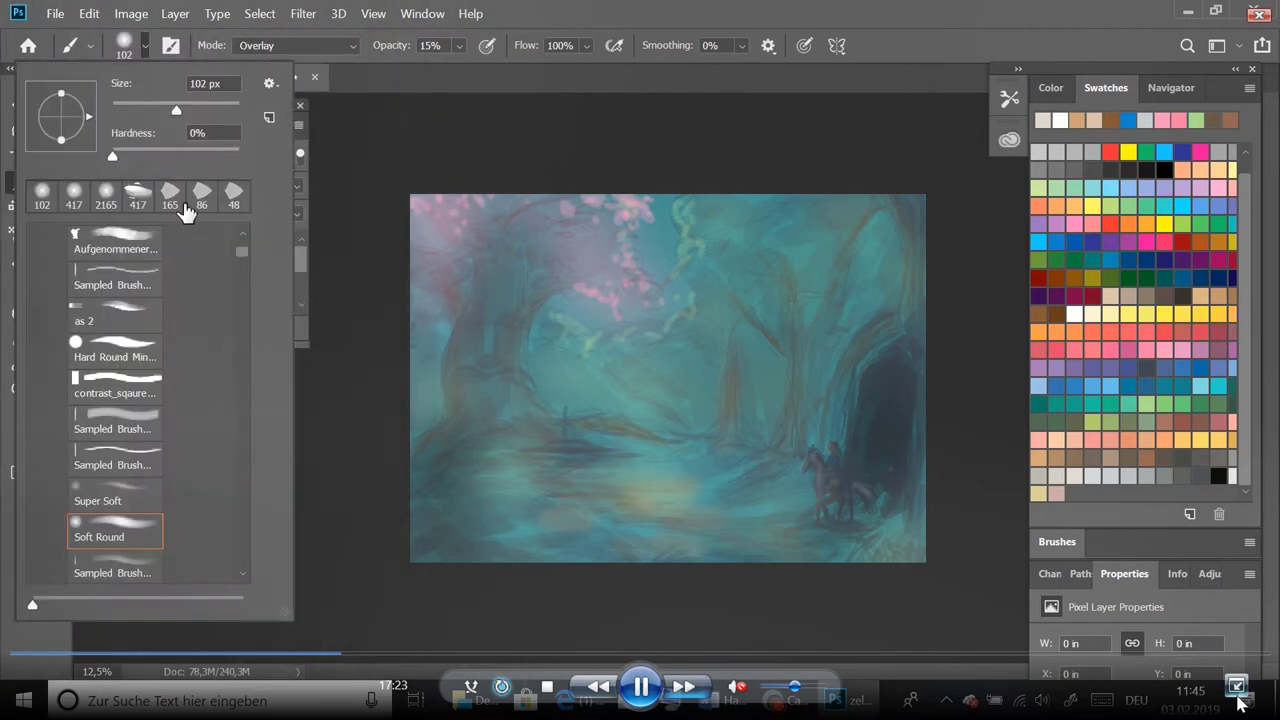
pyautogui.scroll(5, 243, 254)
pyautogui.click(117, 345)
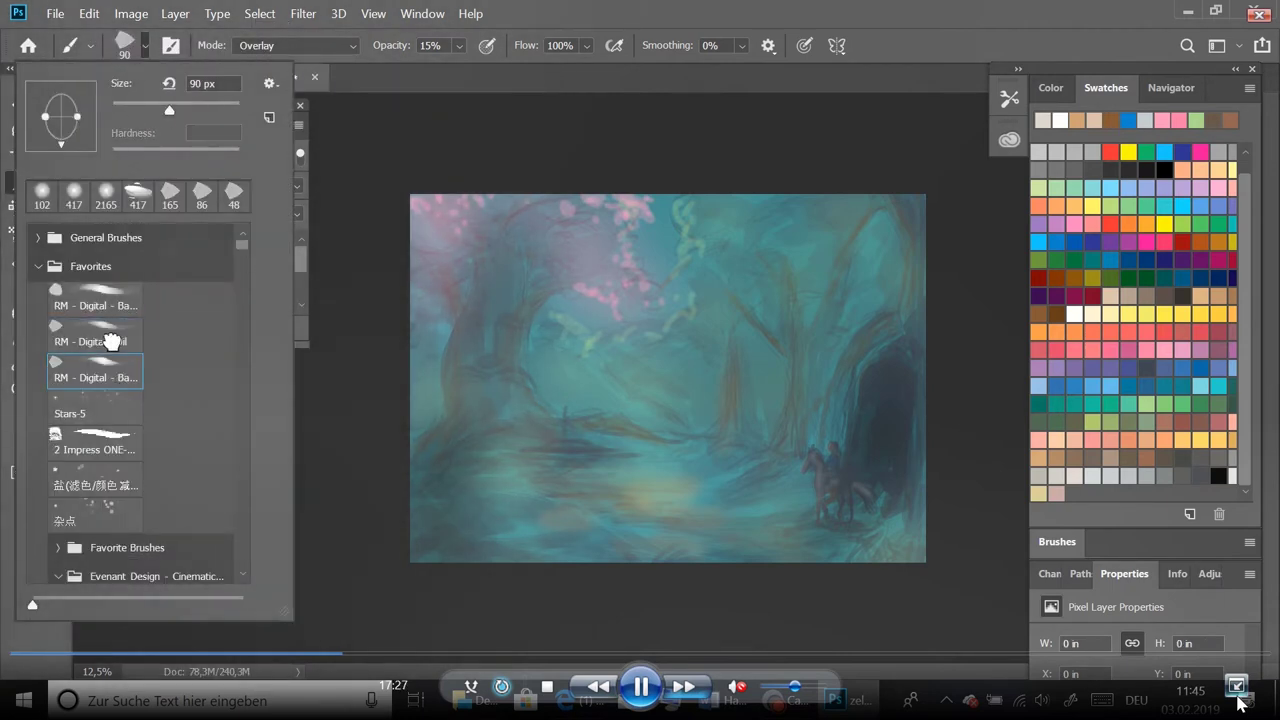
pyautogui.click(155, 113)
pyautogui.click(295, 45)
pyautogui.click(329, 77)
pyautogui.moveTo(459, 46); pyautogui.dragTo(530, 75)
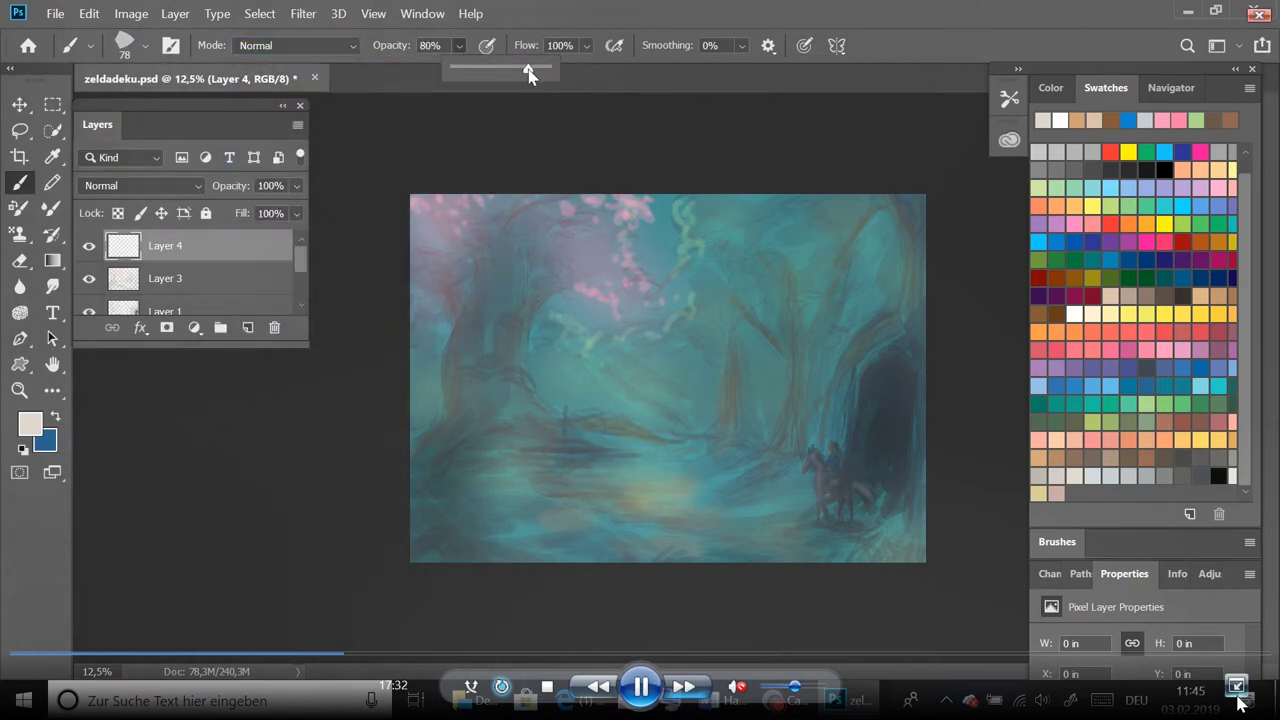
# Paint the big tree's trunk edges and roots in greyish brown, lowering the brush opacity to 71%
pyautogui.click(52, 156)
pyautogui.click(463, 337)
pyautogui.press('b')
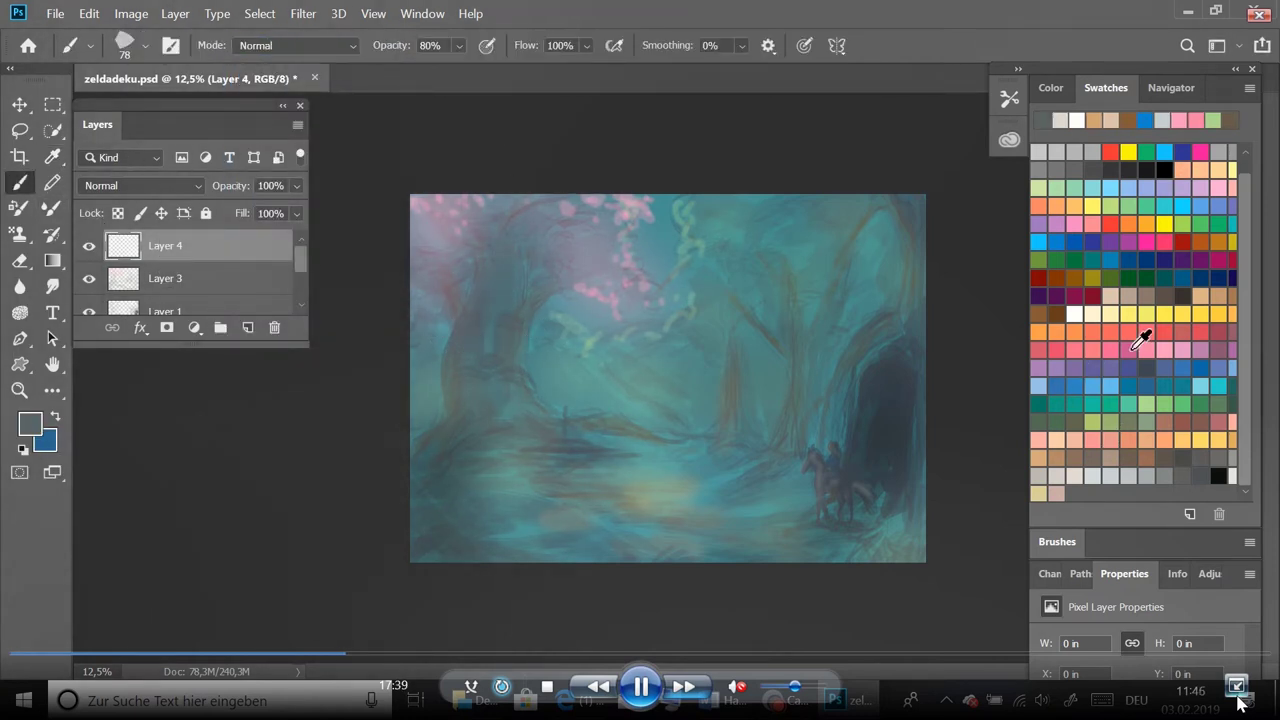
pyautogui.click(1165, 458)
pyautogui.moveTo(418, 480)
pyautogui.mouseDown()
pyautogui.moveTo(420, 445)
pyautogui.moveTo(445, 420)
pyautogui.moveTo(450, 310)
pyautogui.moveTo(450, 404)
pyautogui.moveTo(526, 333)
pyautogui.mouseUp()
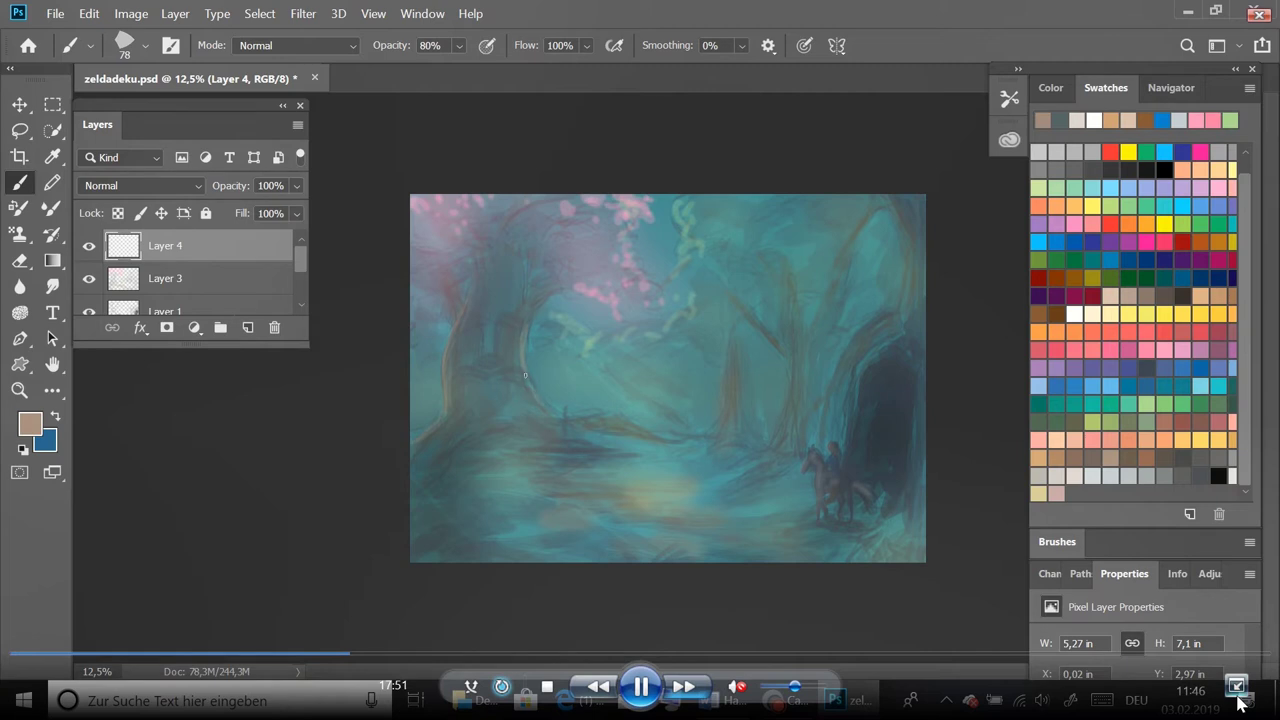
pyautogui.moveTo(458, 47); pyautogui.dragTo(480, 72)
pyautogui.moveTo(520, 306); pyautogui.dragTo(506, 277)
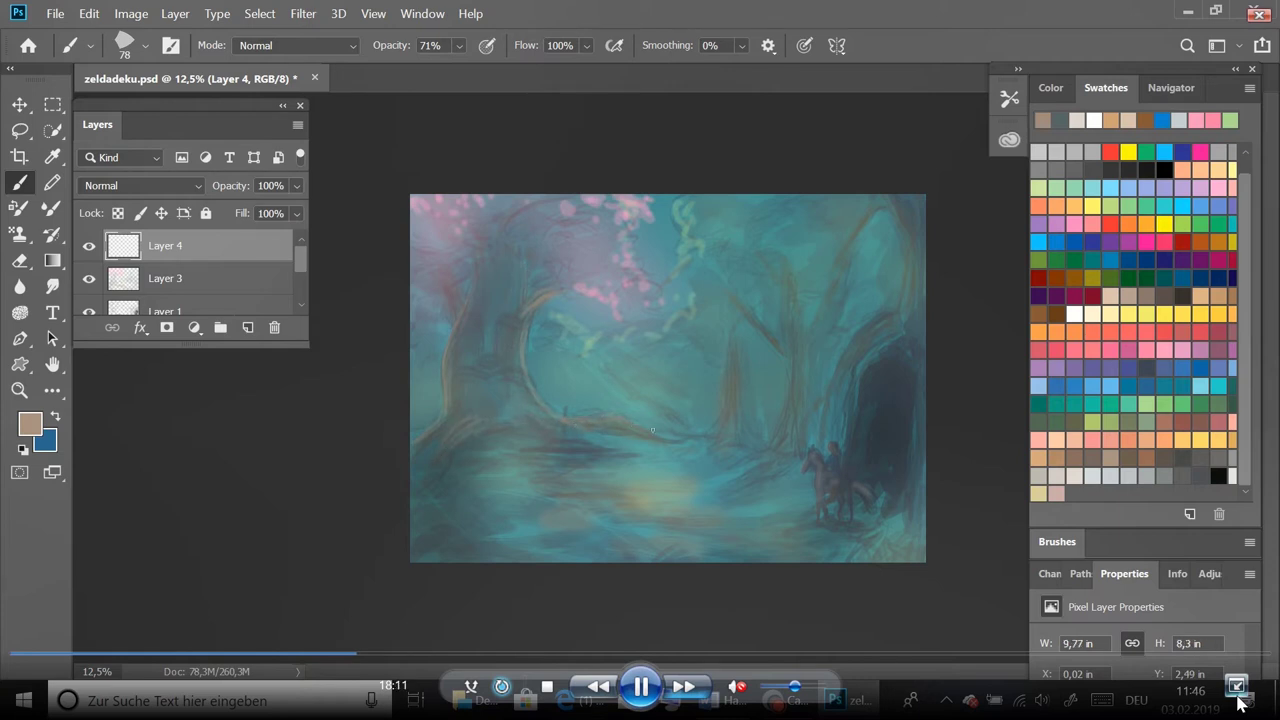
# Paint light brown edges along the far bank, the thinner tree trunks and branches, and the roots beside the cave
pyautogui.moveTo(652, 430); pyautogui.dragTo(679, 440)
pyautogui.moveTo(726, 400); pyautogui.dragTo(704, 436)
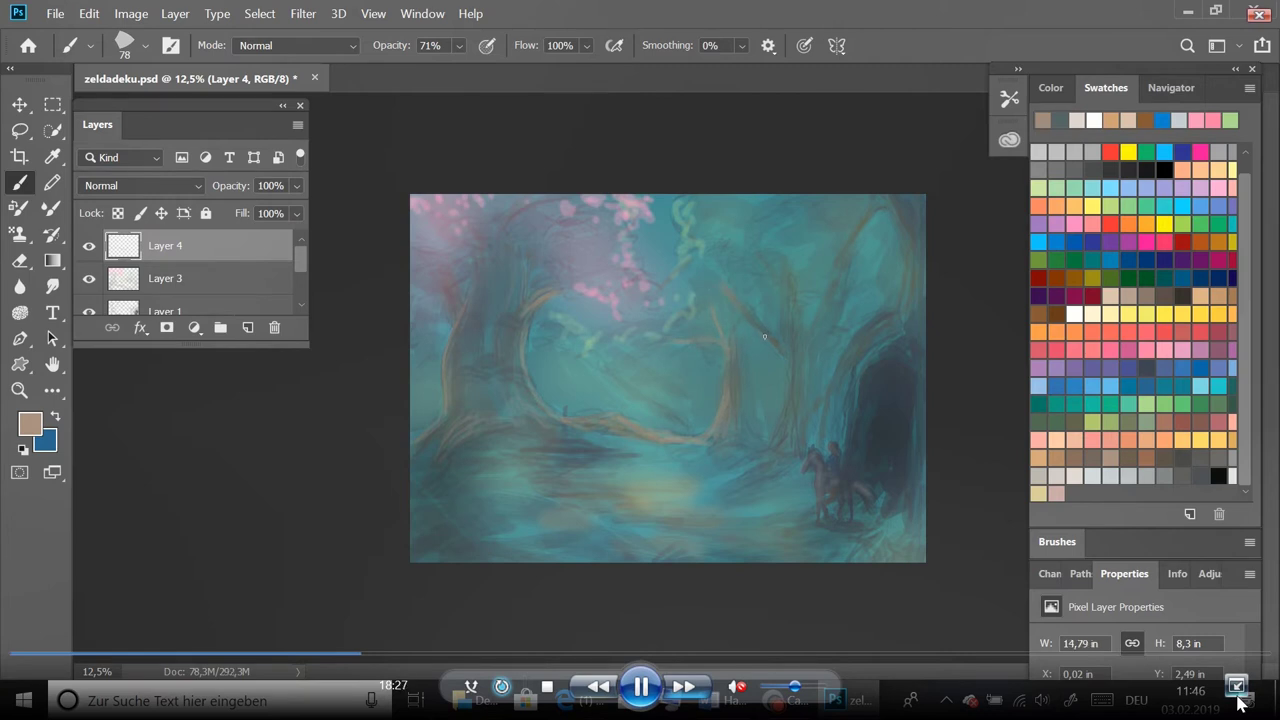
pyautogui.moveTo(790, 369)
pyautogui.mouseDown()
pyautogui.moveTo(786, 423)
pyautogui.moveTo(788, 410)
pyautogui.moveTo(750, 467)
pyautogui.moveTo(764, 454)
pyautogui.moveTo(732, 469)
pyautogui.mouseUp()
pyautogui.moveTo(834, 268)
pyautogui.mouseDown()
pyautogui.moveTo(817, 401)
pyautogui.moveTo(878, 320)
pyautogui.moveTo(867, 328)
pyautogui.mouseUp()
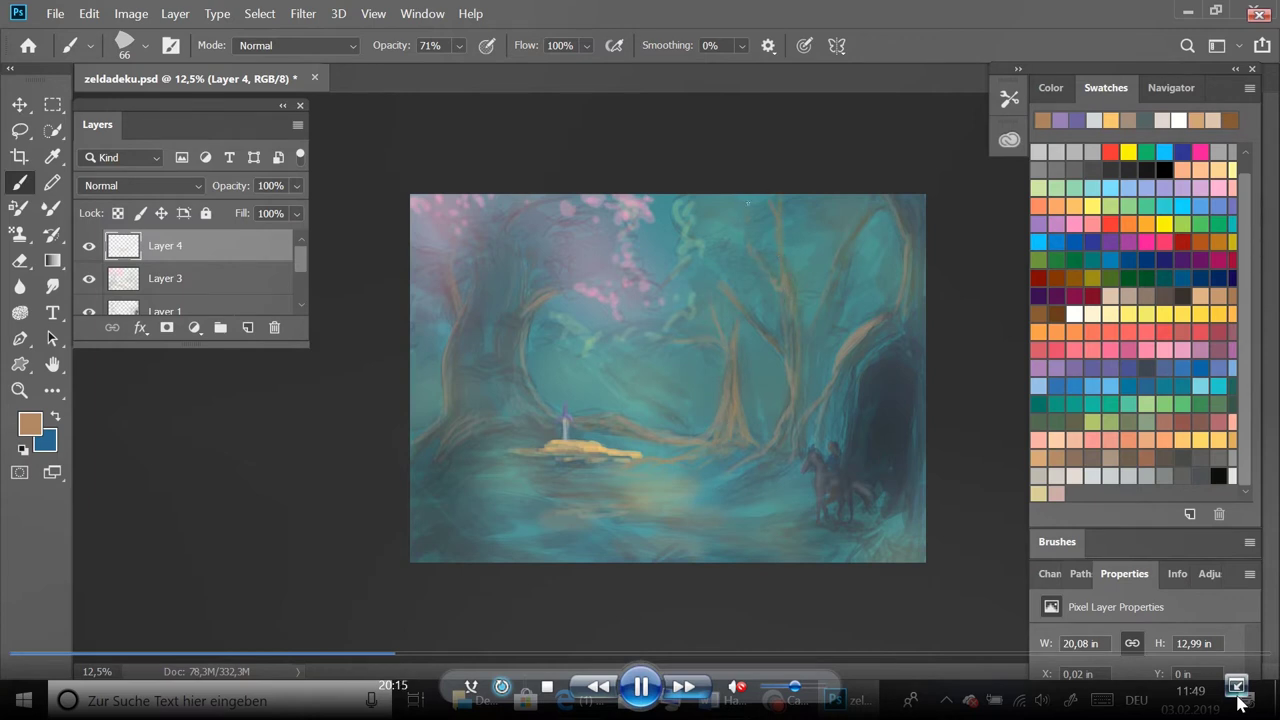
pyautogui.moveTo(790, 418); pyautogui.dragTo(785, 455)
# Enlarge the brush to 124 px and fill out the big tree's trunk and roots with light brown
pyautogui.click(125, 45)
pyautogui.click(519, 407)
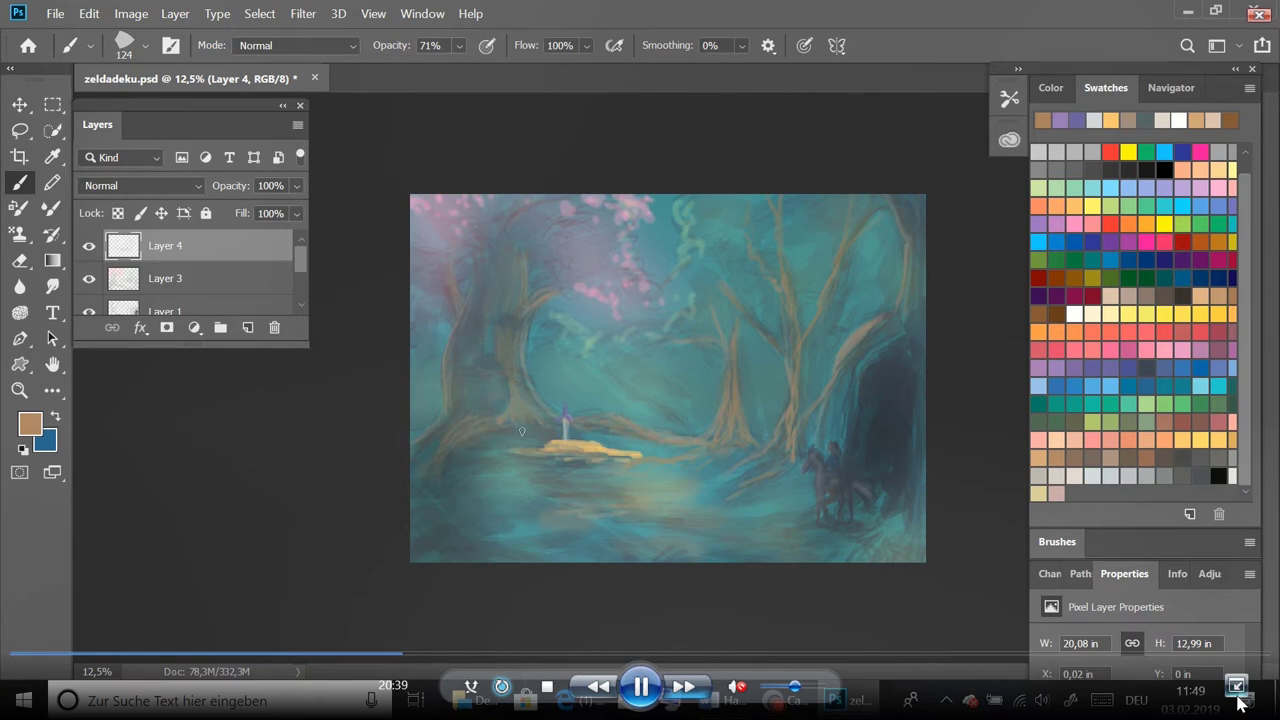
pyautogui.moveTo(432, 432); pyautogui.dragTo(455, 356)
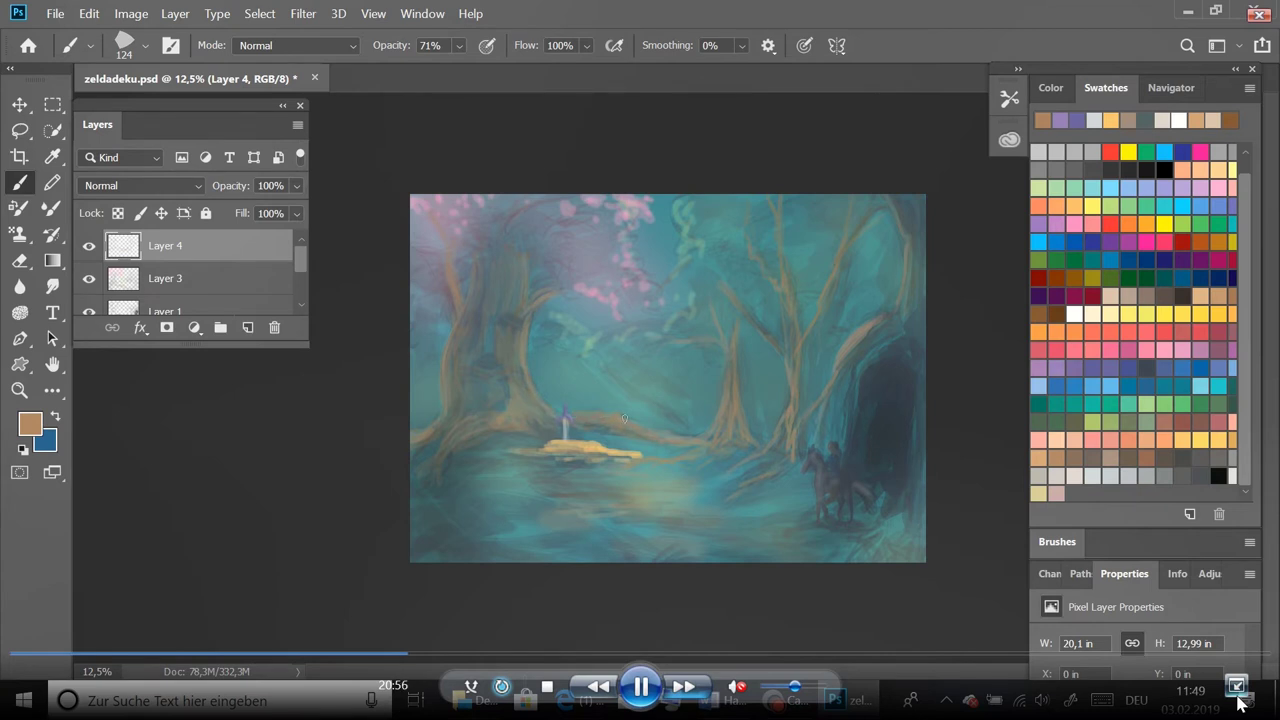
# Add light orange to the sword's platform and its water reflection, and refine the sword with light grey and purple at 55 px
pyautogui.click(1178, 438)
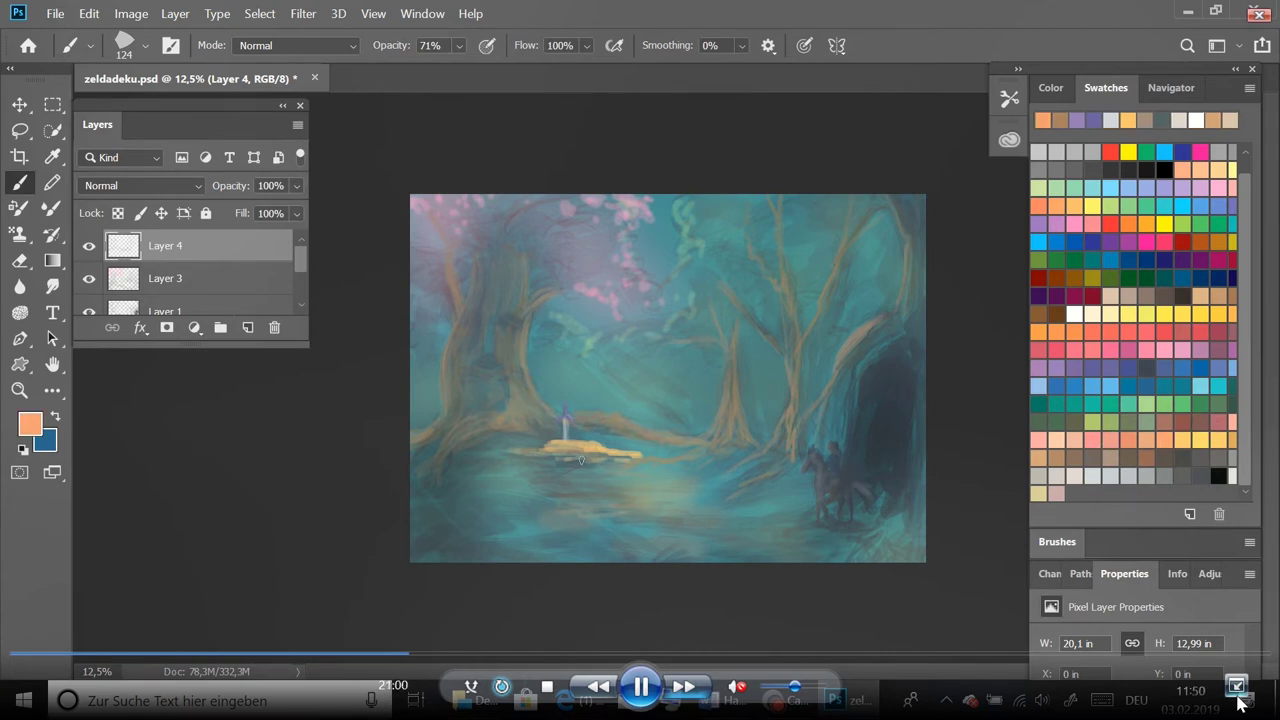
pyautogui.moveTo(587, 454)
pyautogui.mouseDown()
pyautogui.moveTo(619, 458)
pyautogui.moveTo(516, 453)
pyautogui.moveTo(606, 474)
pyautogui.moveTo(649, 467)
pyautogui.mouseUp()
pyautogui.click(1080, 458)
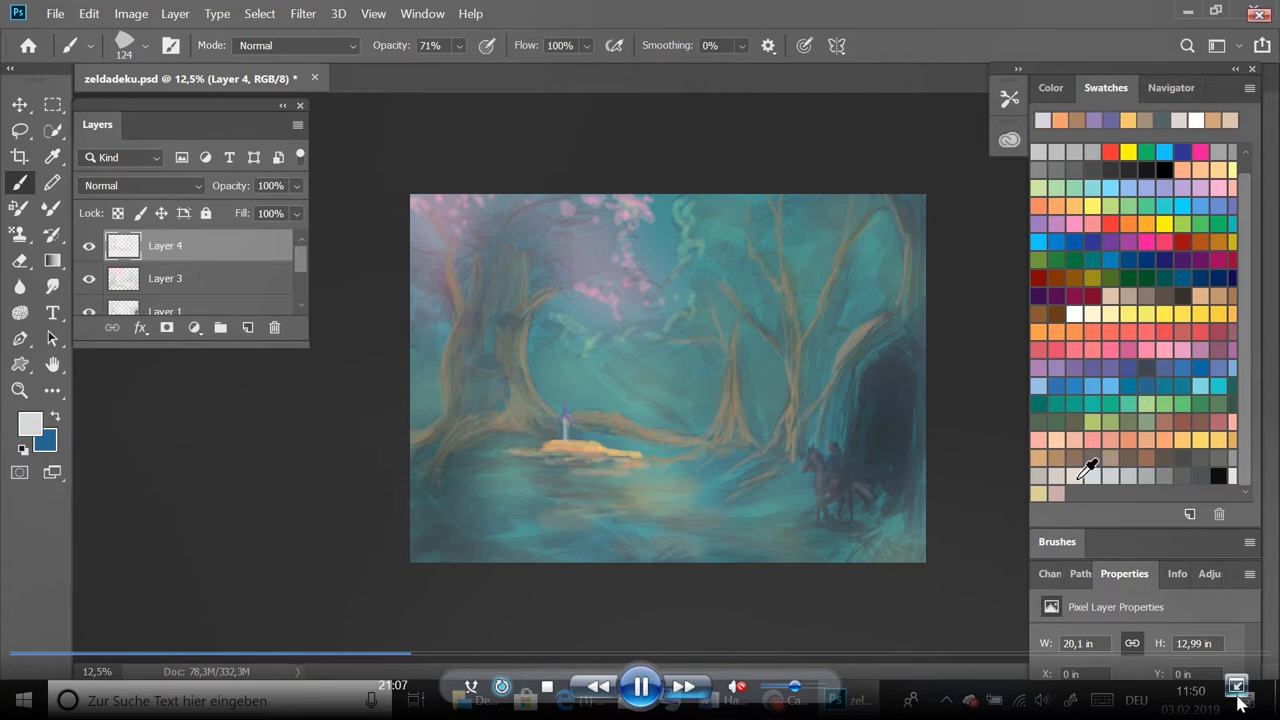
pyautogui.click(124, 45)
pyautogui.moveTo(166, 110); pyautogui.dragTo(146, 110)
pyautogui.press('Return')
pyautogui.click(1124, 370)
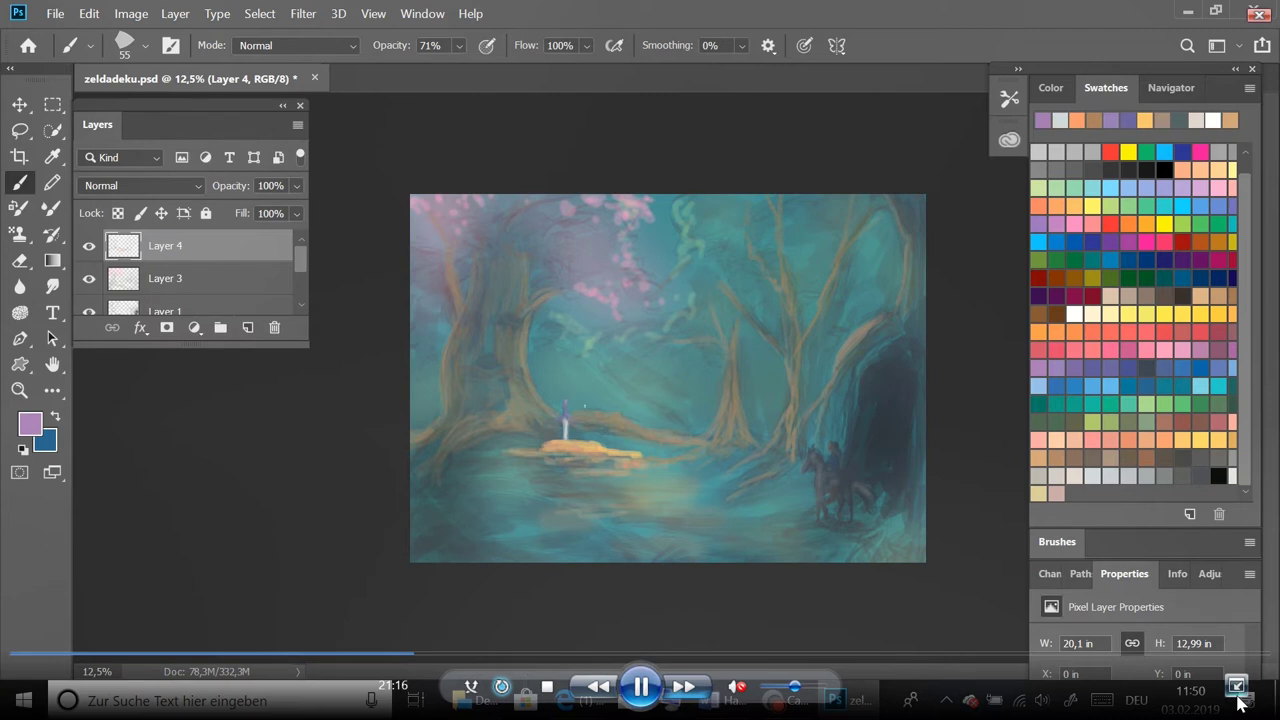
# Paint pink blossoms over the hanging clusters and the big tree's upper trunk with a 117 px brush
pyautogui.click(1164, 352)
pyautogui.click(124, 45)
pyautogui.moveTo(146, 110); pyautogui.dragTo(164, 110)
pyautogui.press('Return')
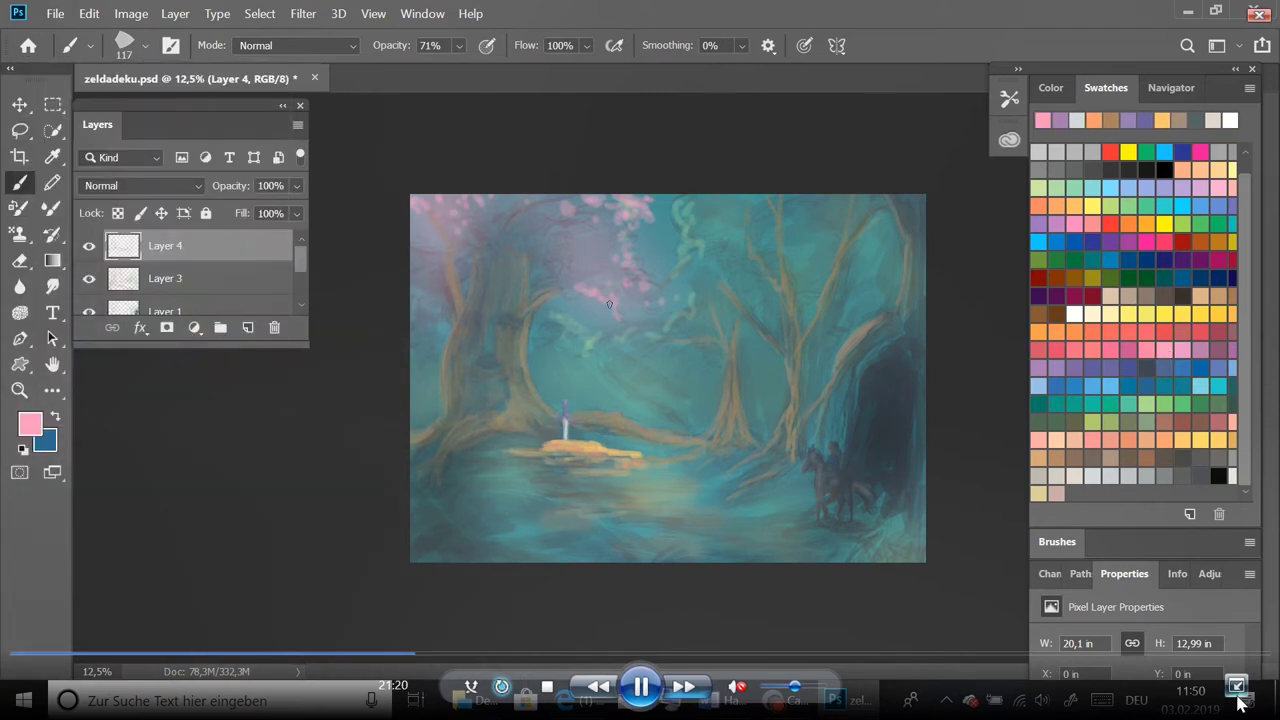
pyautogui.moveTo(609, 304)
pyautogui.mouseDown()
pyautogui.moveTo(597, 265)
pyautogui.moveTo(528, 270)
pyautogui.moveTo(528, 282)
pyautogui.moveTo(518, 251)
pyautogui.mouseUp()
pyautogui.moveTo(620, 252)
pyautogui.mouseDown()
pyautogui.moveTo(640, 220)
pyautogui.moveTo(662, 297)
pyautogui.mouseUp()
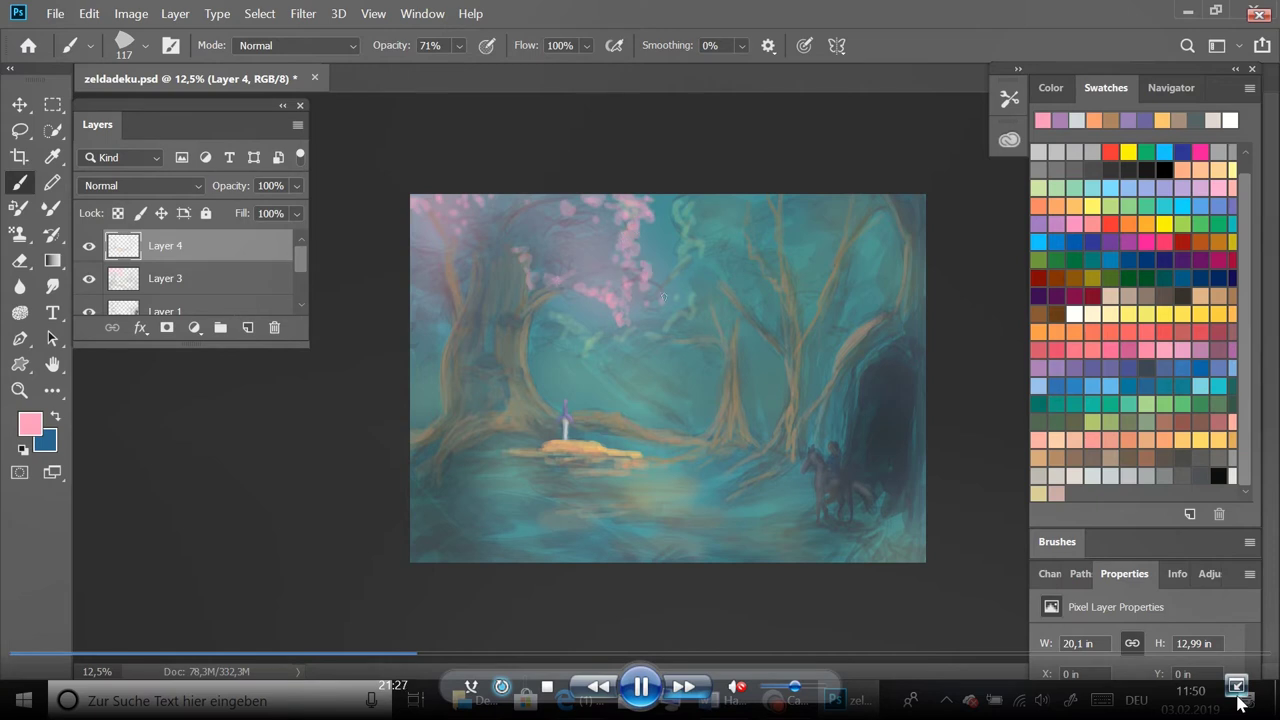
# Enlarge the brush to 171 px, extend the pink blossoms around the big tree's canopy, and sample the teal background colour
pyautogui.click(124, 45)
pyautogui.moveTo(164, 110); pyautogui.dragTo(176, 110)
pyautogui.press('Return')
pyautogui.moveTo(617, 205)
pyautogui.mouseDown()
pyautogui.moveTo(640, 290)
pyautogui.moveTo(666, 296)
pyautogui.moveTo(622, 252)
pyautogui.mouseUp()
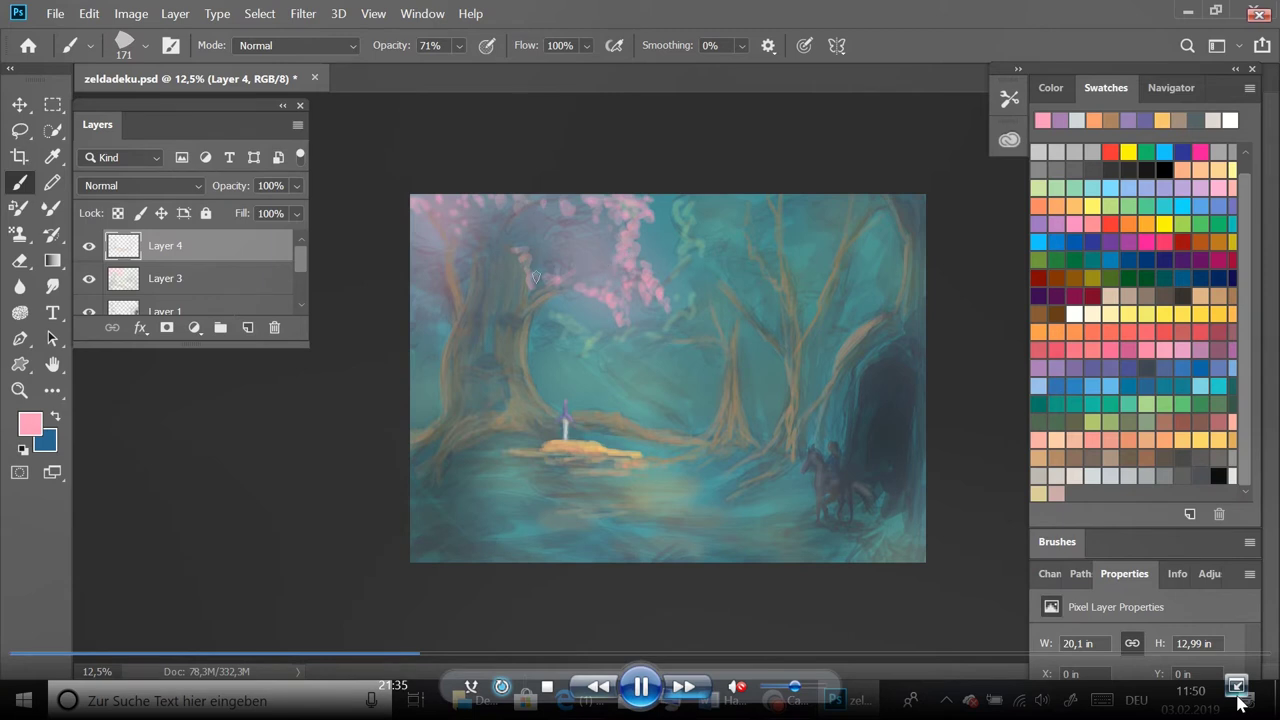
pyautogui.moveTo(417, 296)
pyautogui.mouseDown()
pyautogui.moveTo(409, 332)
pyautogui.moveTo(424, 317)
pyautogui.moveTo(424, 347)
pyautogui.moveTo(416, 309)
pyautogui.moveTo(429, 354)
pyautogui.moveTo(422, 279)
pyautogui.mouseUp()
pyautogui.moveTo(556, 342)
pyautogui.mouseDown()
pyautogui.moveTo(540, 328)
pyautogui.moveTo(583, 325)
pyautogui.moveTo(544, 293)
pyautogui.mouseUp()
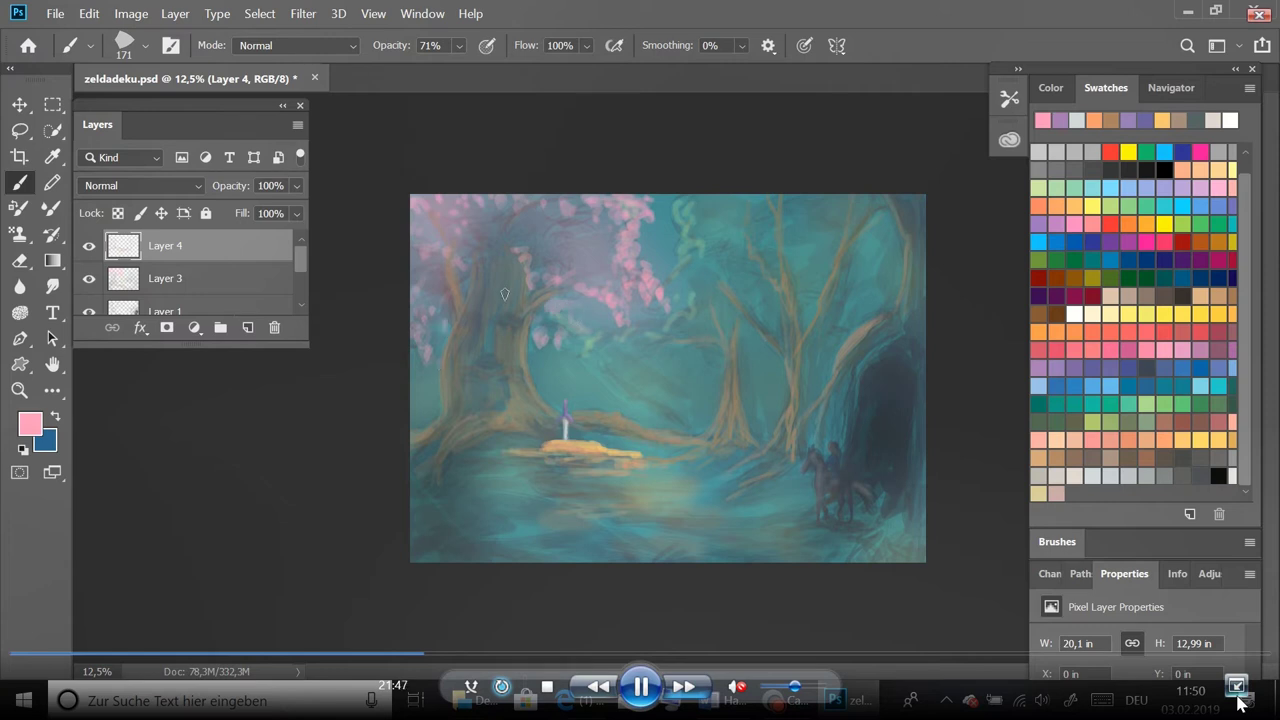
pyautogui.keyDown('alt'); pyautogui.click(541, 325); pyautogui.keyUp('alt')
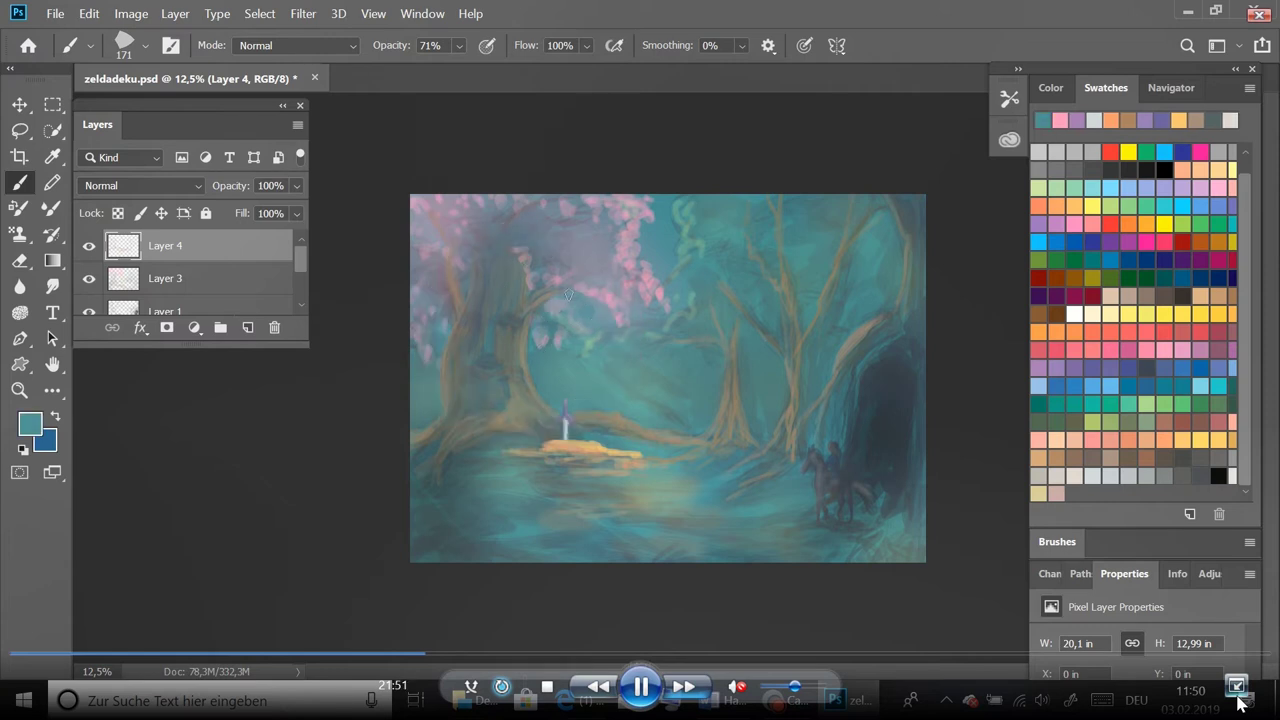
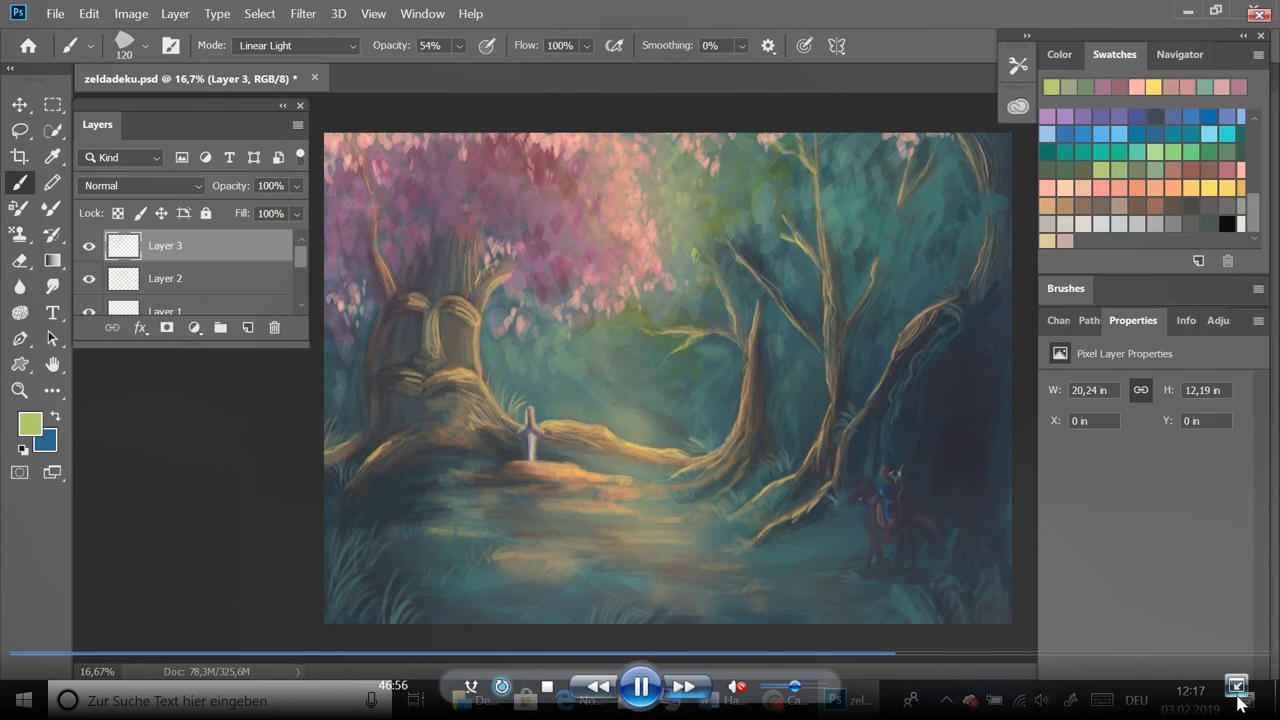
# Paint light green leaves among the middle trees and green strokes on the roots and grass near the rider
pyautogui.moveTo(686, 240); pyautogui.dragTo(714, 220)
pyautogui.moveTo(650, 313)
pyautogui.mouseDown()
pyautogui.moveTo(700, 299)
pyautogui.moveTo(700, 343)
pyautogui.moveTo(651, 368)
pyautogui.moveTo(670, 361)
pyautogui.moveTo(687, 385)
pyautogui.moveTo(715, 330)
pyautogui.mouseUp()
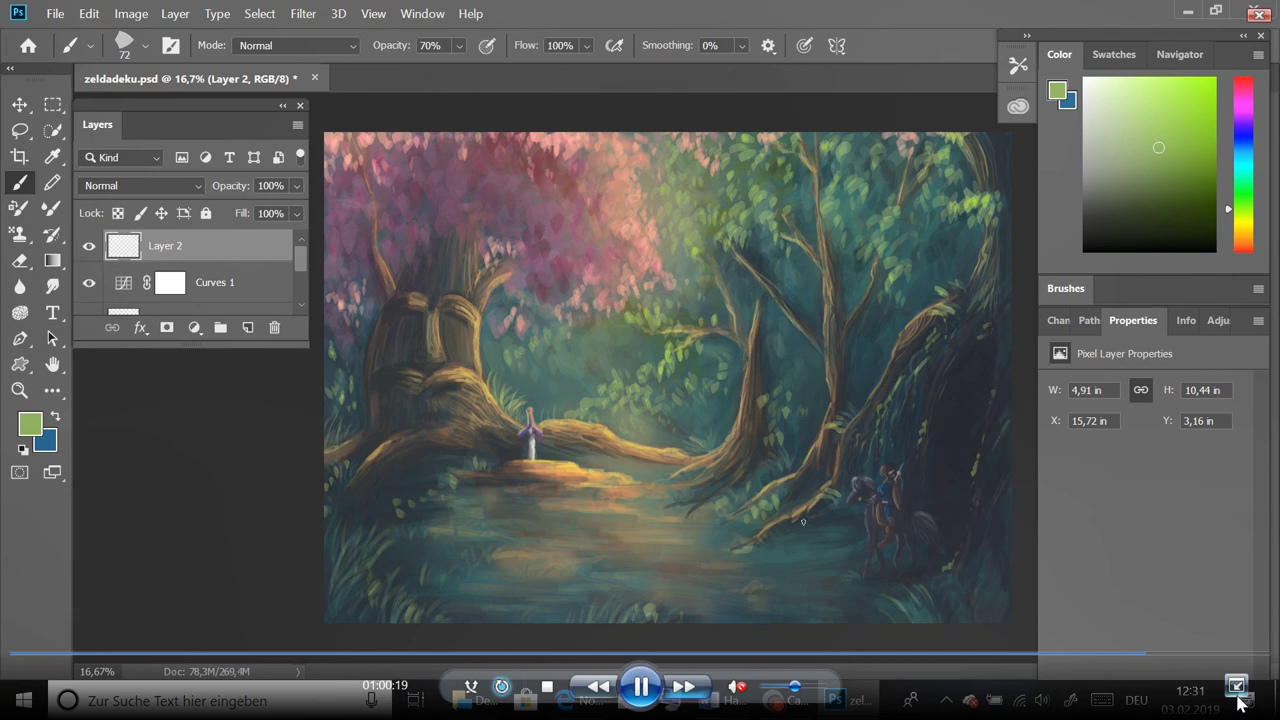
pyautogui.moveTo(802, 521); pyautogui.dragTo(782, 530)
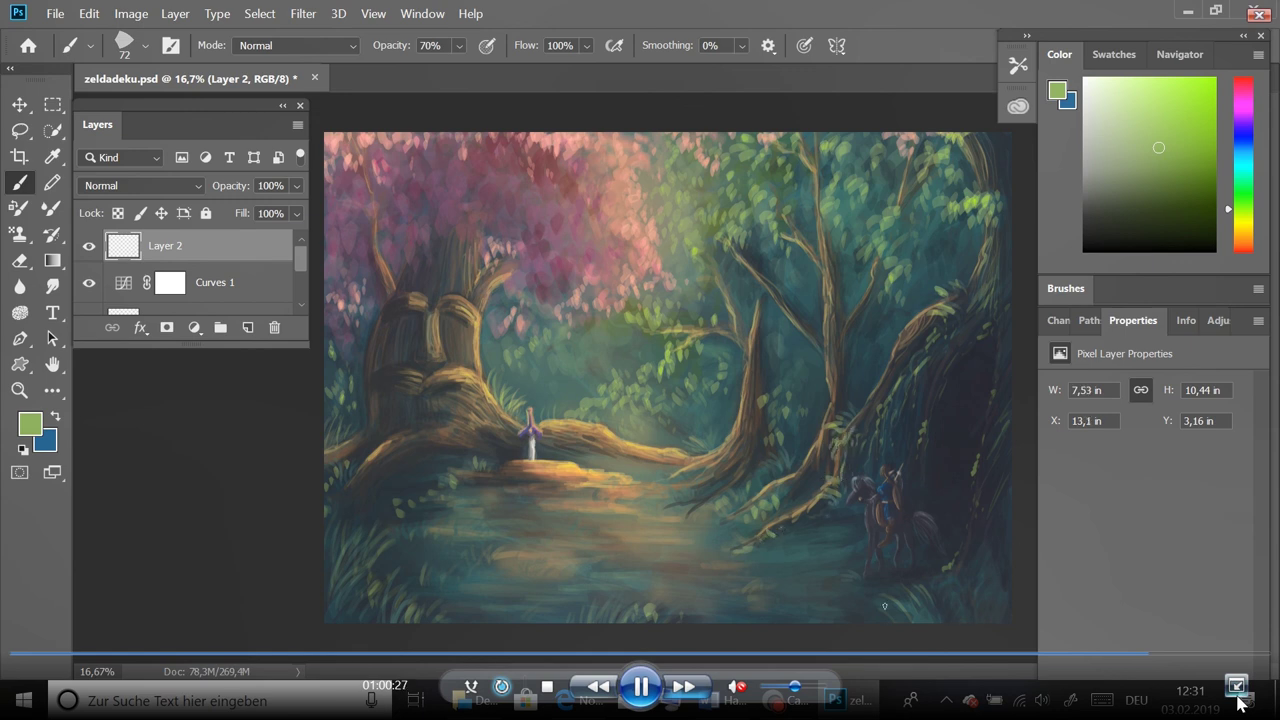
pyautogui.moveTo(884, 605); pyautogui.dragTo(909, 621)
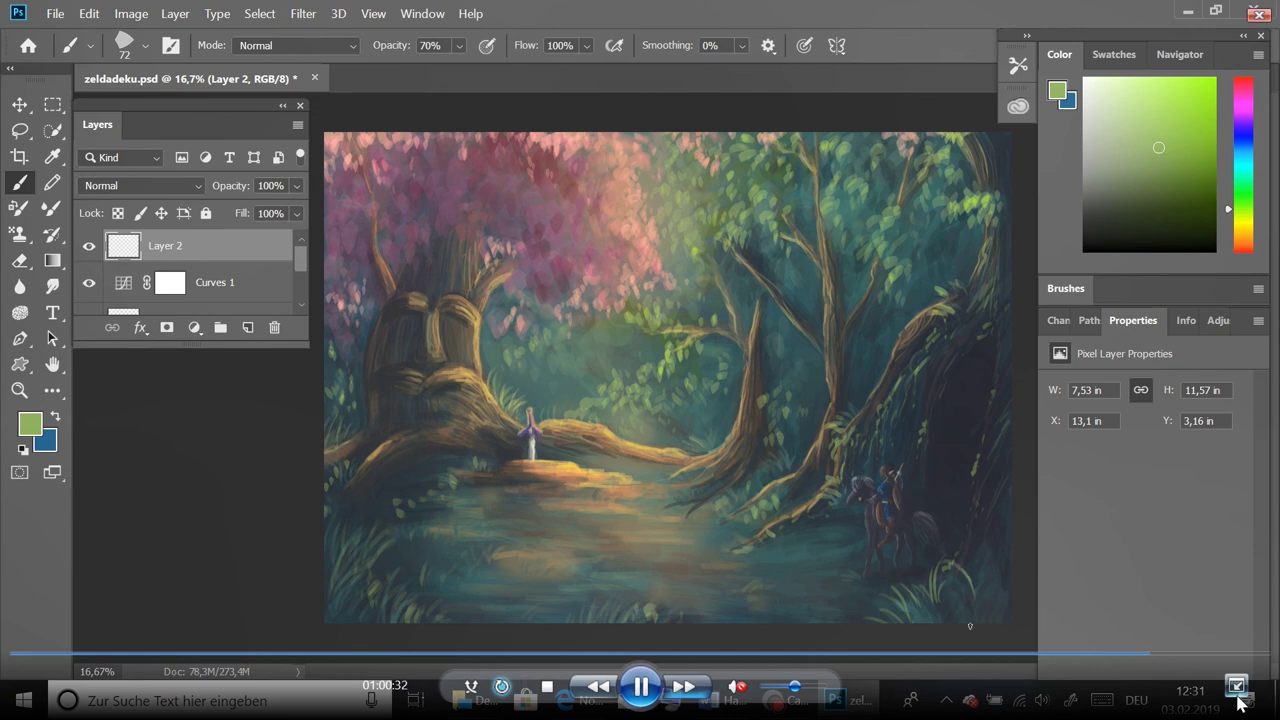
# Paint light green grass blades and leaves along the foreground and left bank, and sample dark teal and dark blue shades from that bank
pyautogui.moveTo(650, 617)
pyautogui.mouseDown()
pyautogui.moveTo(666, 615)
pyautogui.moveTo(587, 637)
pyautogui.mouseUp()
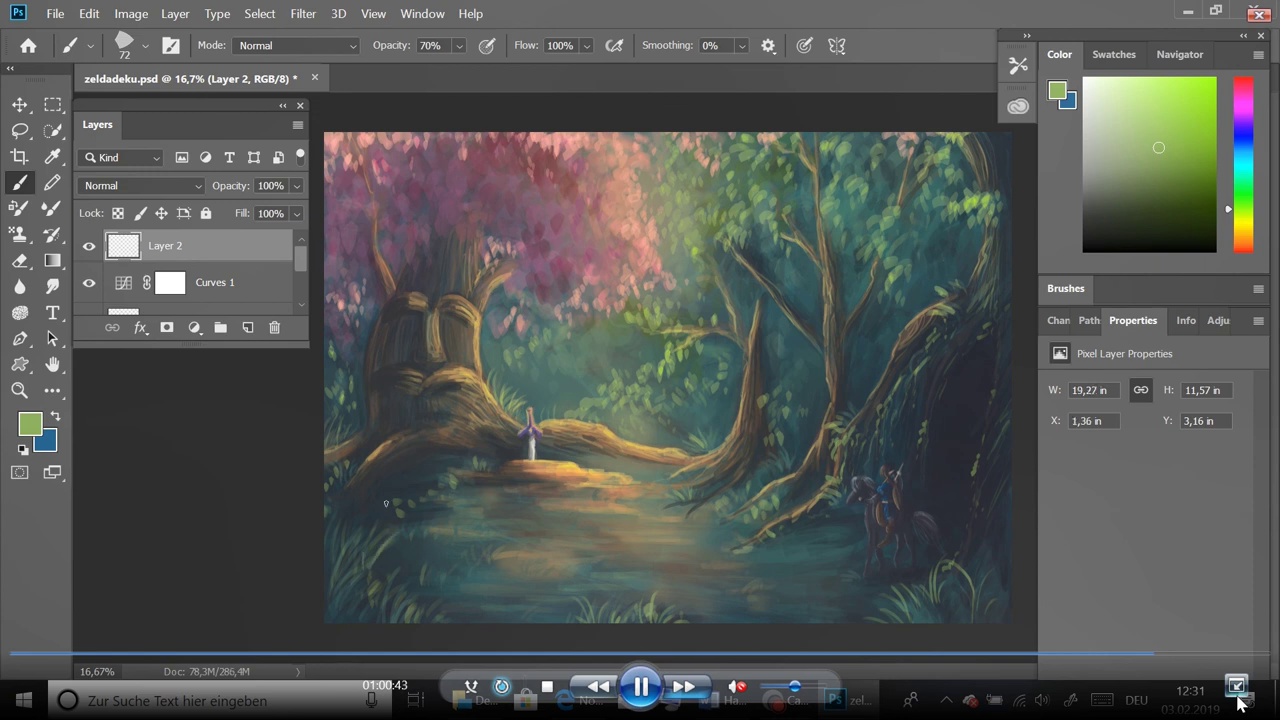
pyautogui.moveTo(368, 598); pyautogui.dragTo(382, 542)
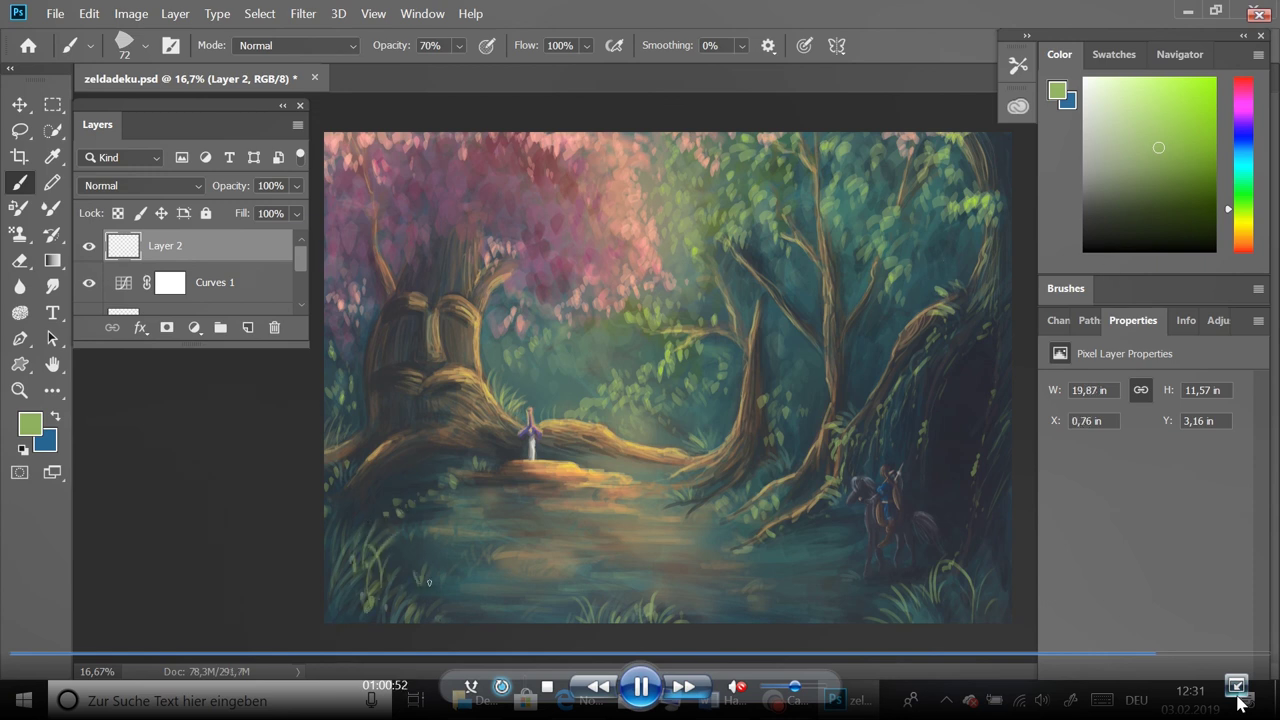
pyautogui.moveTo(334, 418); pyautogui.dragTo(327, 440)
pyautogui.keyDown('alt'); pyautogui.click(395, 569); pyautogui.keyUp('alt')
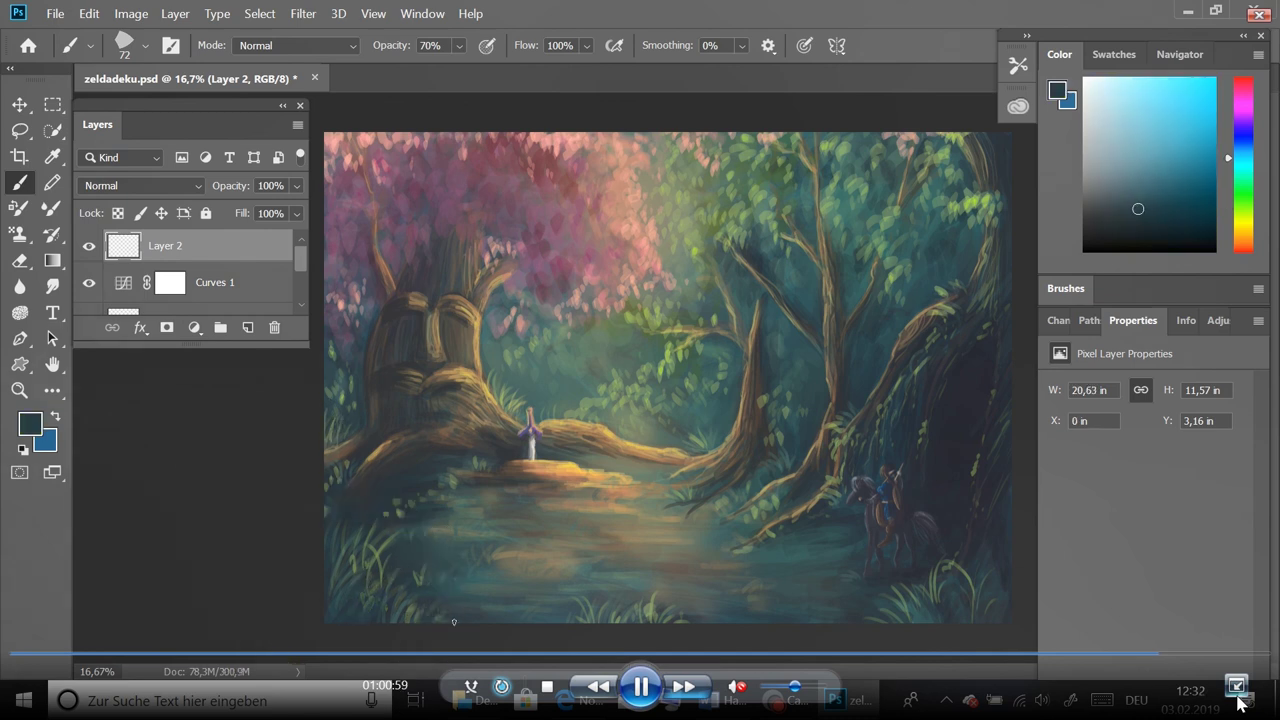
pyautogui.keyDown('alt'); pyautogui.click(333, 560); pyautogui.keyUp('alt')
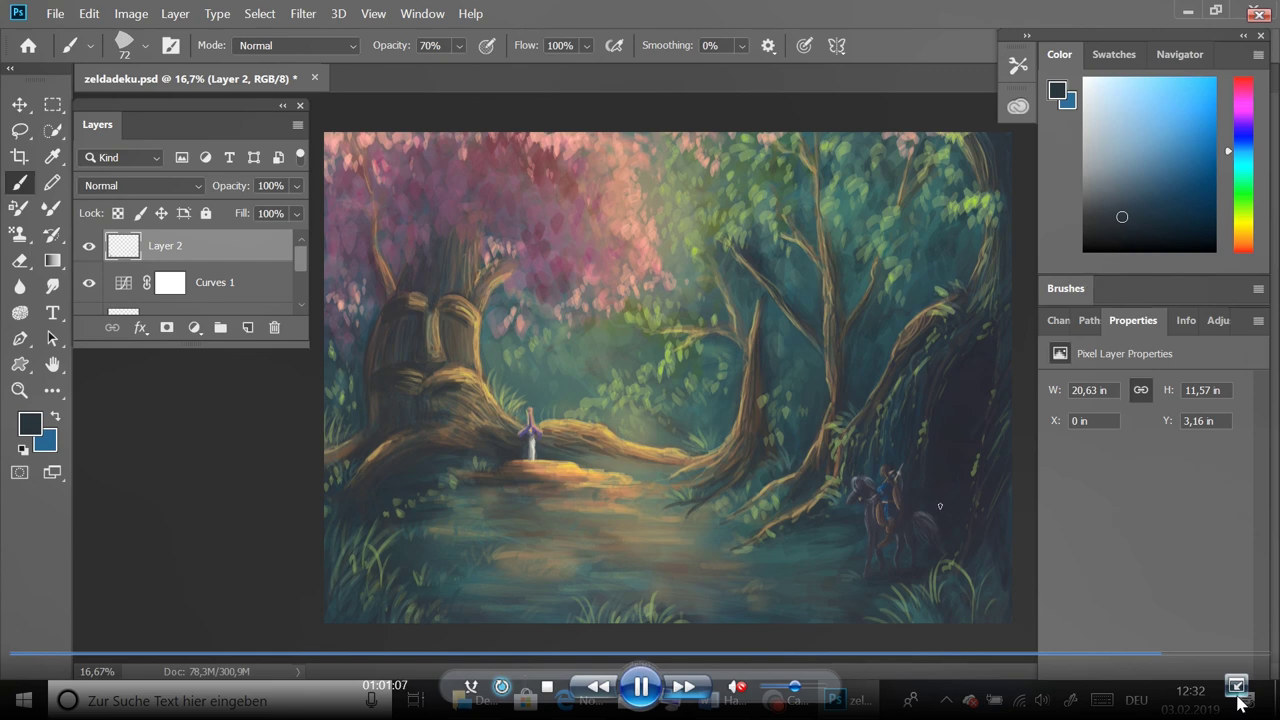
# Switch to the Pattern Stamp tool and choose a pink pattern
pyautogui.press('s')
pyautogui.click(630, 45)
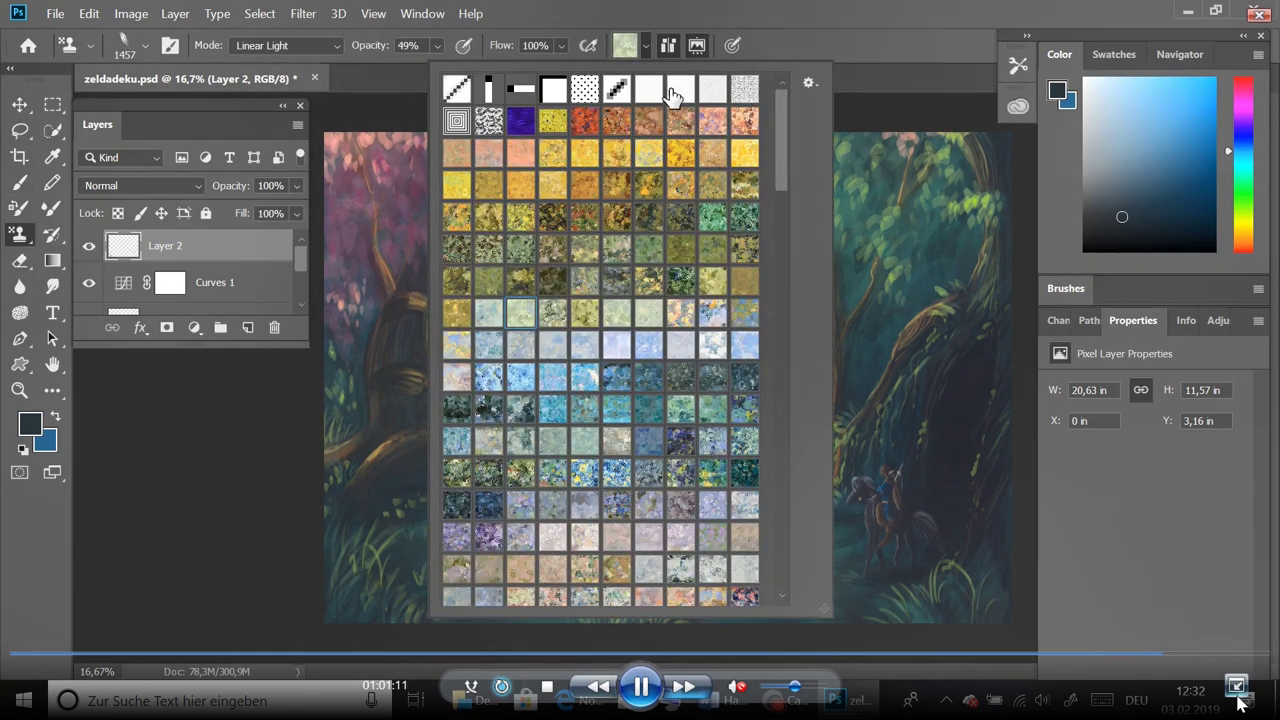
pyautogui.moveTo(782, 157); pyautogui.dragTo(782, 566)
pyautogui.click(684, 401)
# Set the stamp to the RM - Digital - Oil brush at 37 px, Normal mode and 65% opacity, and dot light specks across the water and forest
pyautogui.click(145, 45)
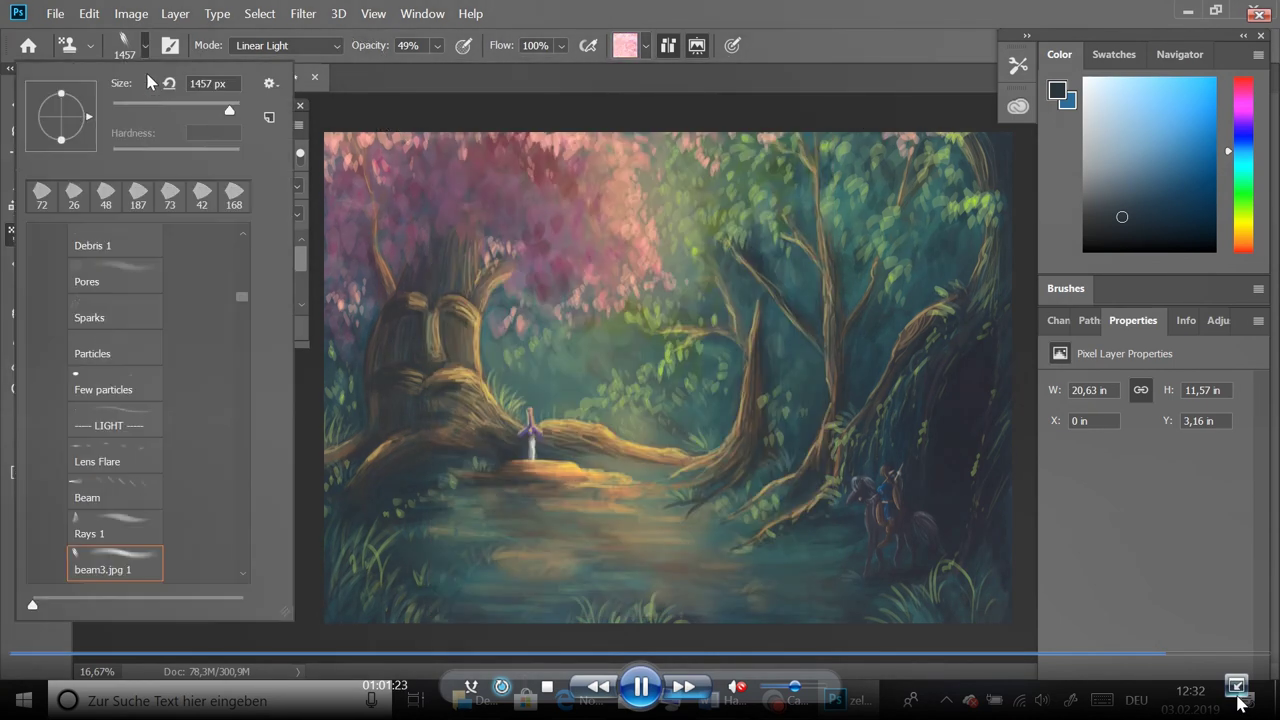
pyautogui.scroll(10, 240, 239)
pyautogui.click(95, 335)
pyautogui.click(325, 51)
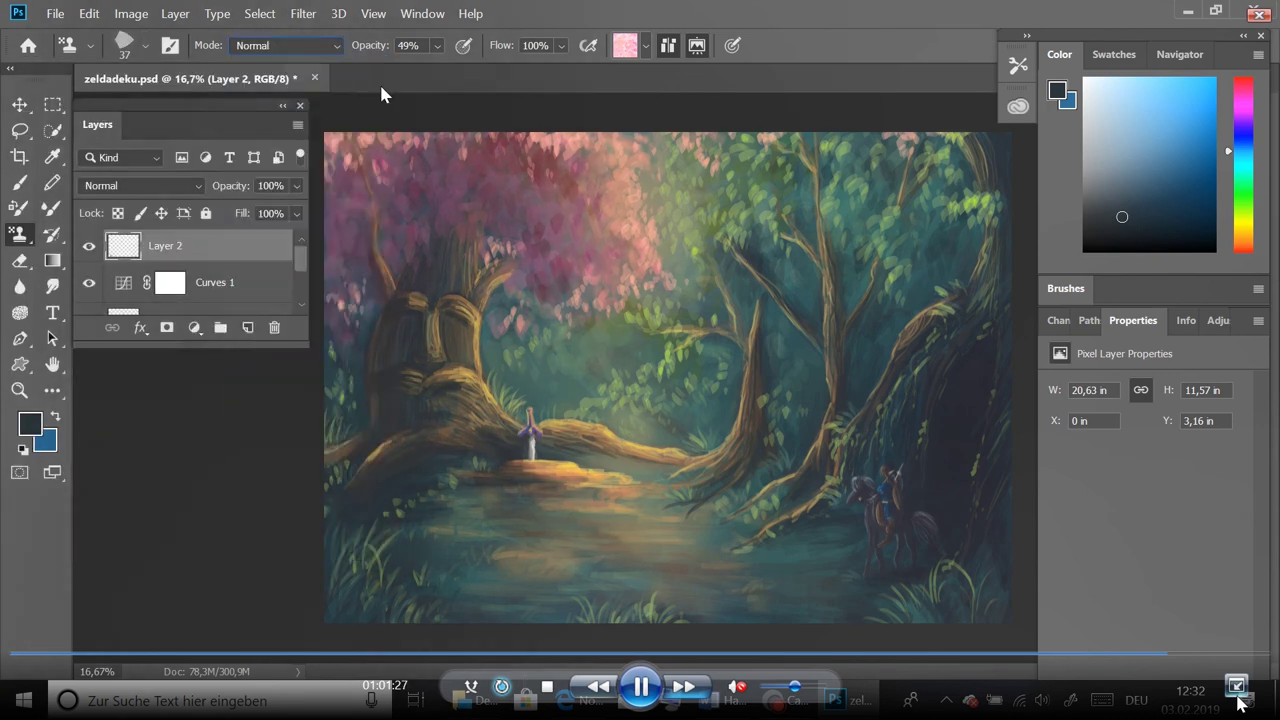
pyautogui.click(437, 45)
pyautogui.moveTo(457, 68); pyautogui.dragTo(472, 87)
pyautogui.click(475, 97)
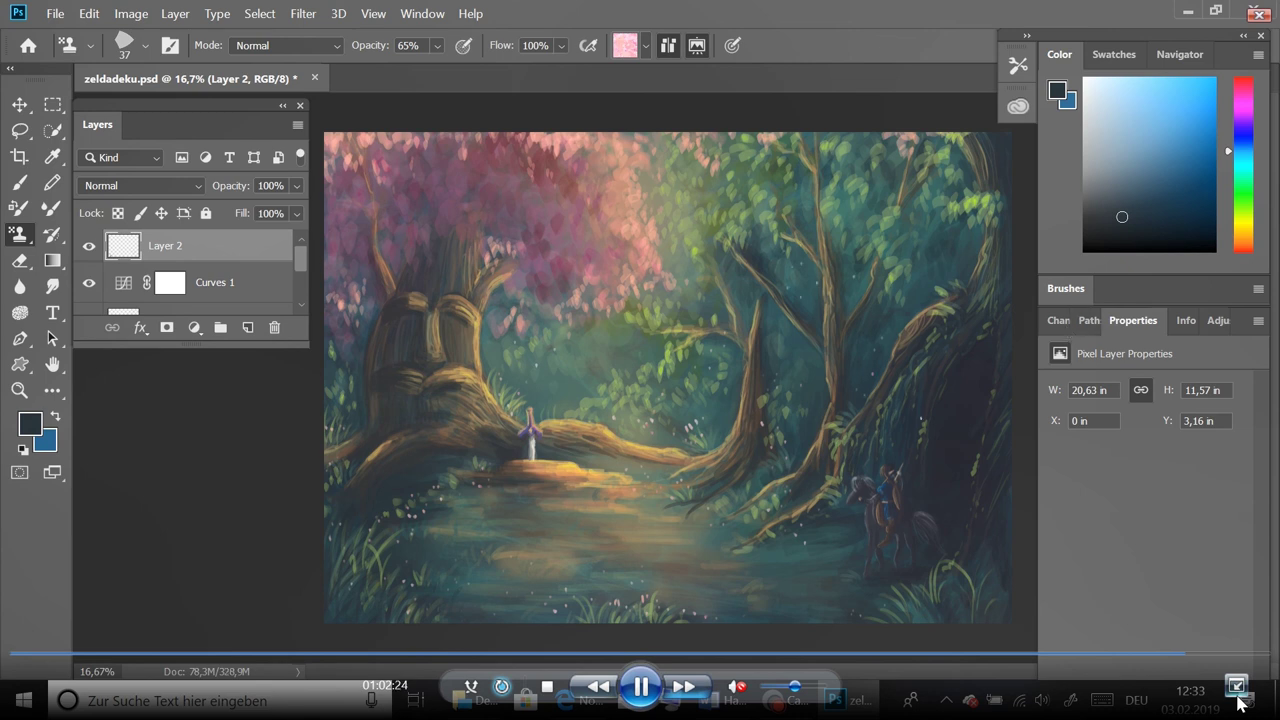
# Choose the 杂点 speckle brush at 59 px for the pattern stamp and set its blending mode to Linear Light
pyautogui.click(141, 48)
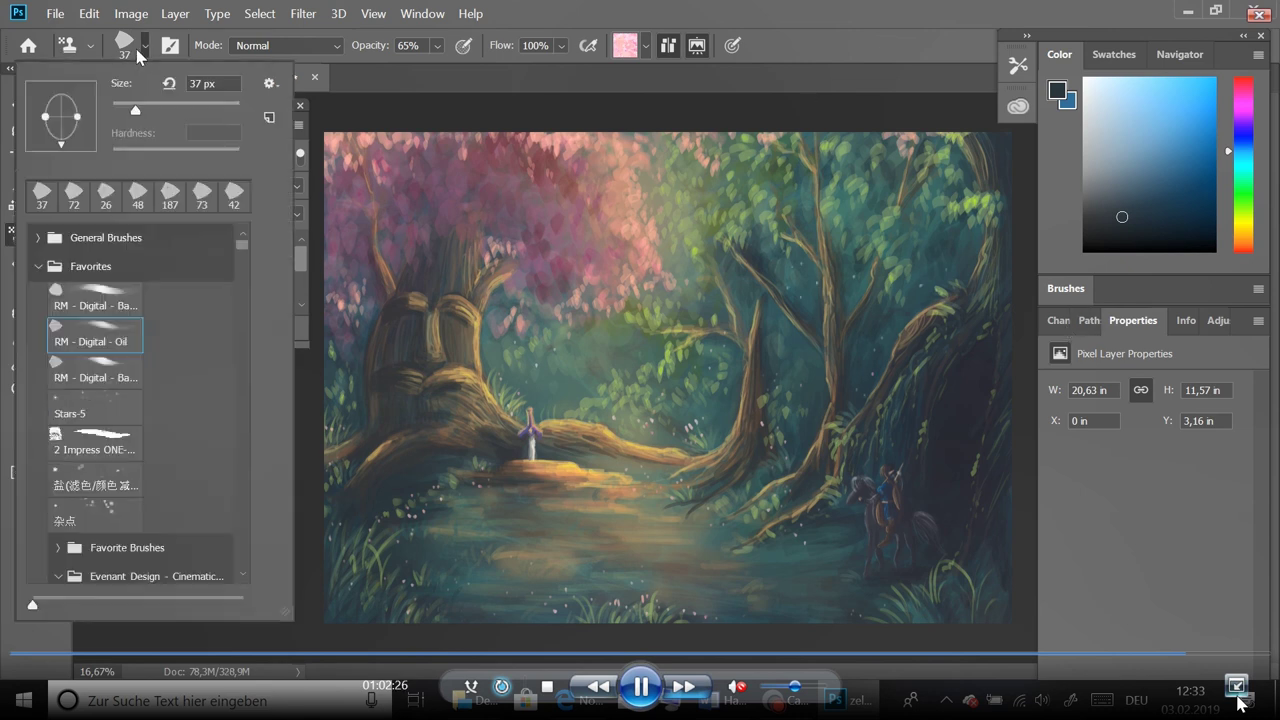
pyautogui.click(105, 410)
pyautogui.click(124, 512)
pyautogui.click(334, 46)
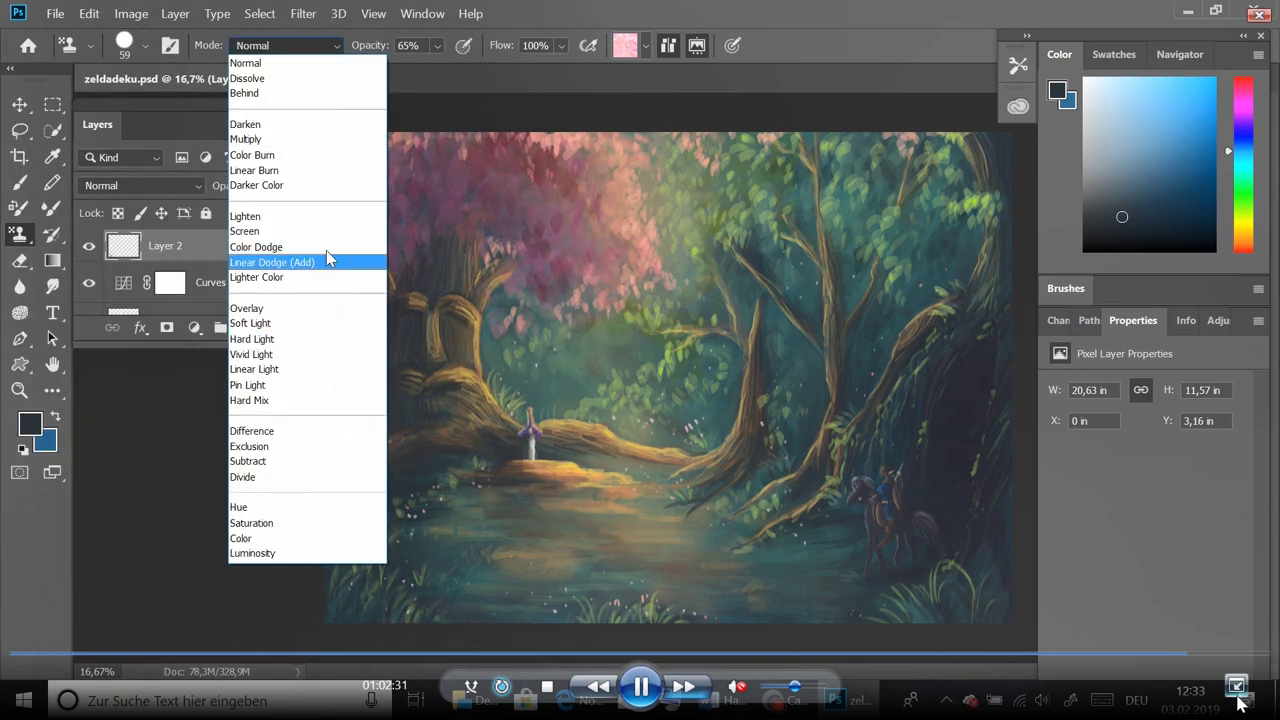
pyautogui.click(320, 369)
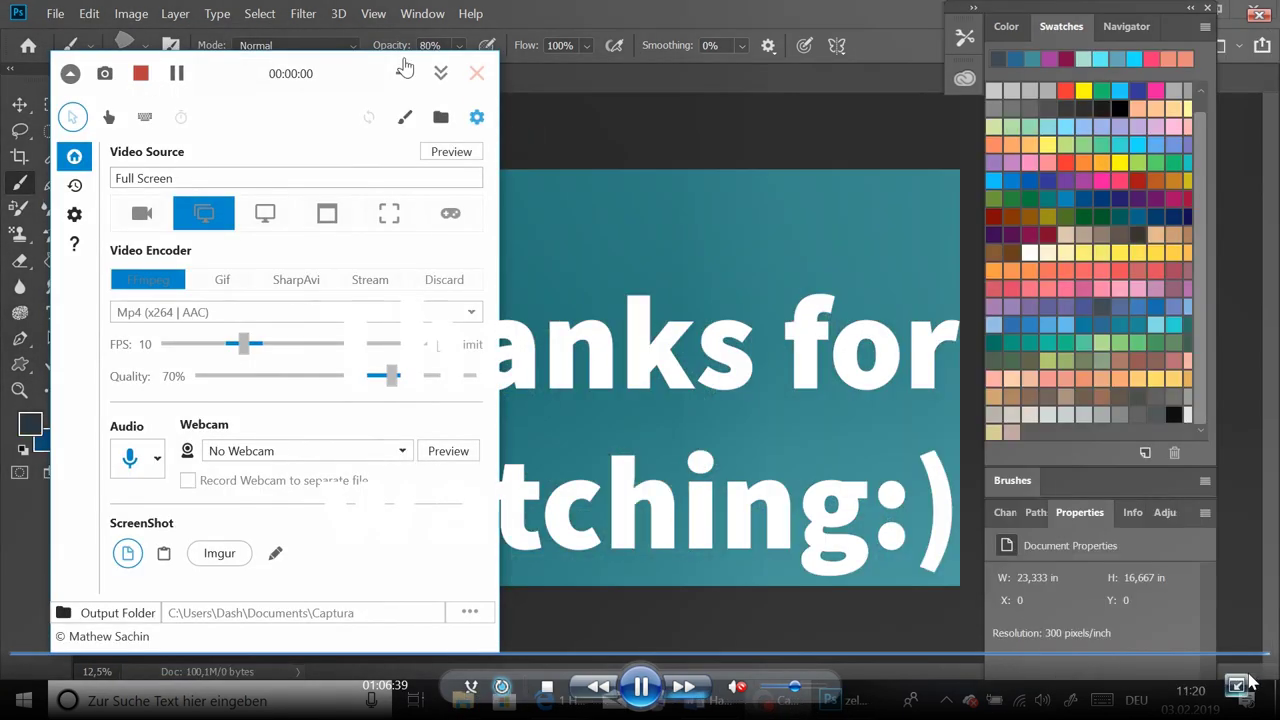
pyautogui.click(1237, 685)
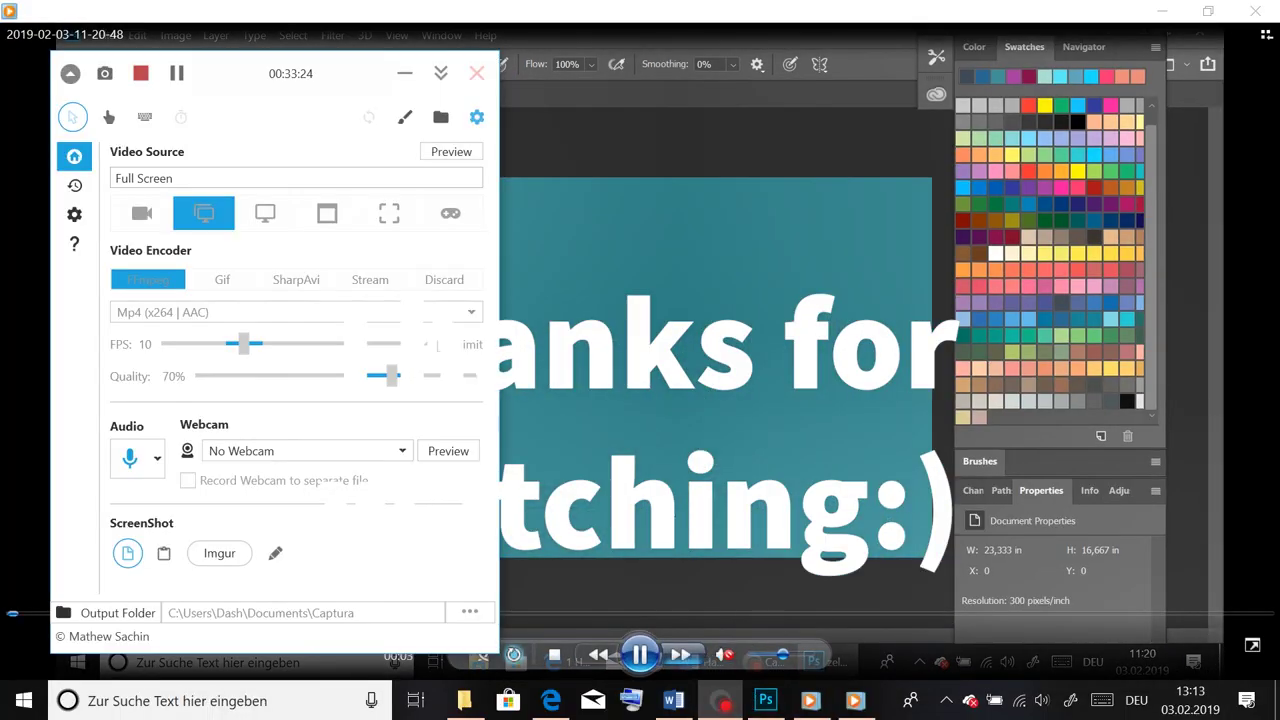